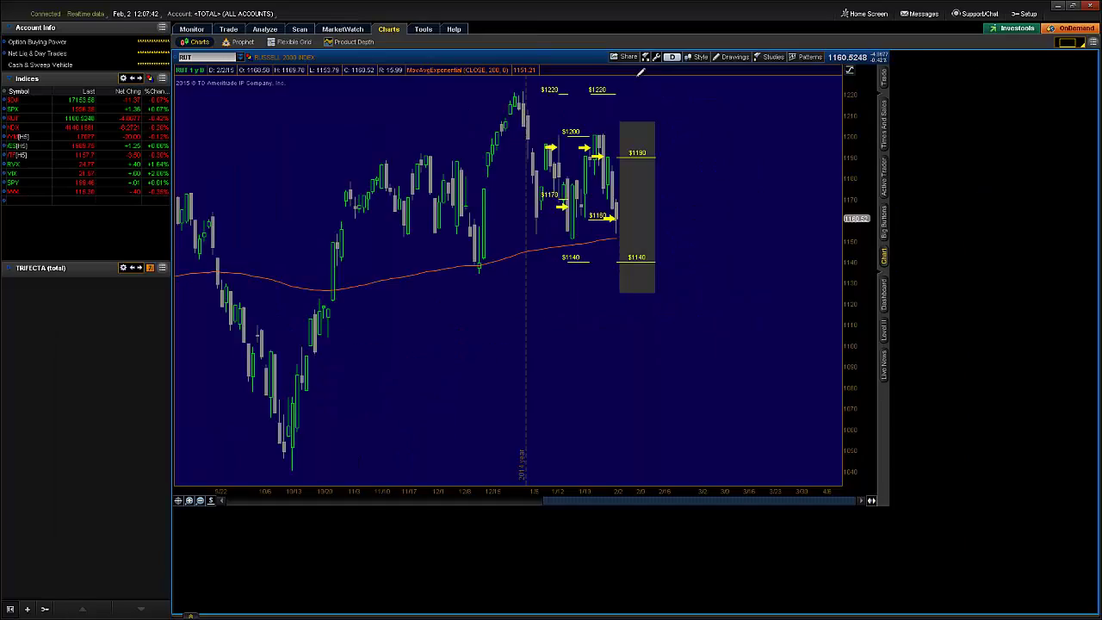
Step: Load the saved BASIC RUT grid to show the one-year daily Russell 2000 chart
click(1065, 36)
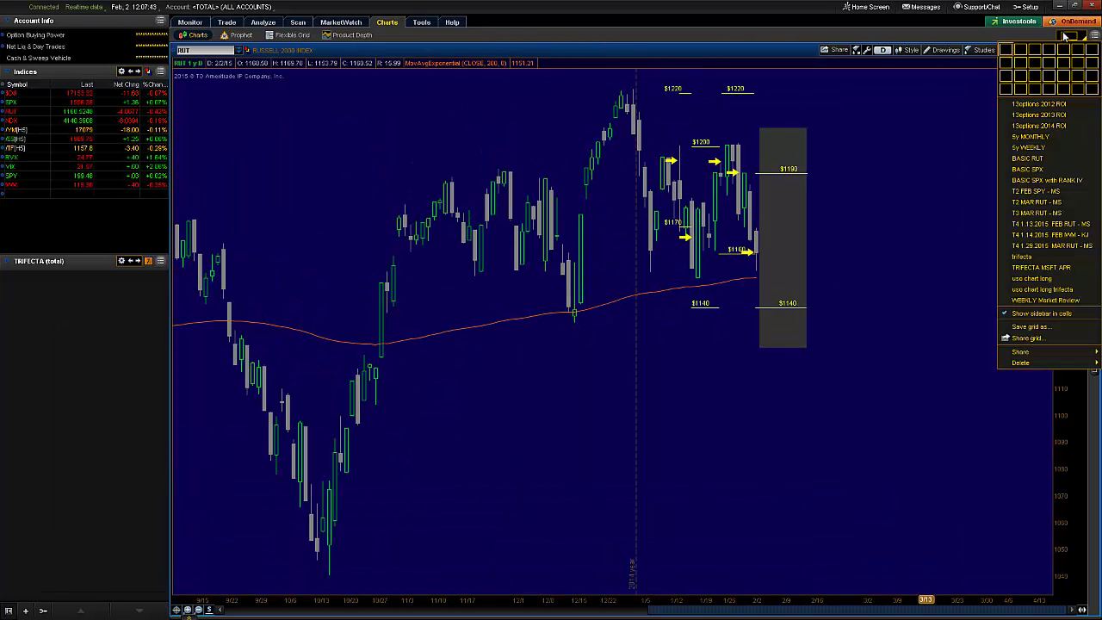
click(1027, 159)
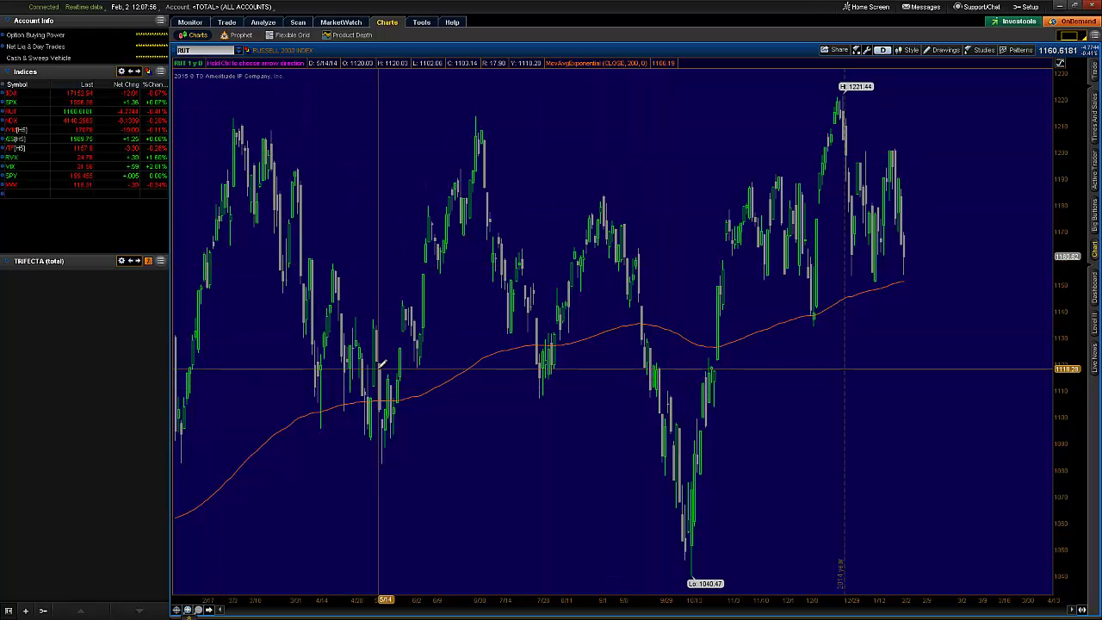
Step: Switch the chart symbol to SPX, then to NDX
click(216, 52)
text(SPX)
key(Return)
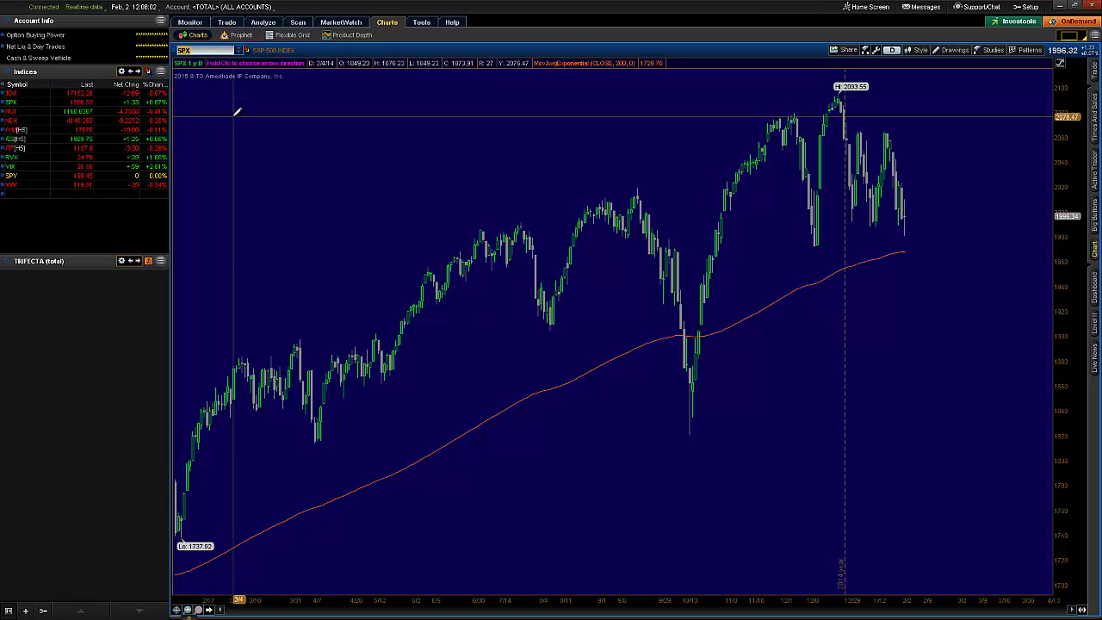
click(201, 52)
text(NDX)
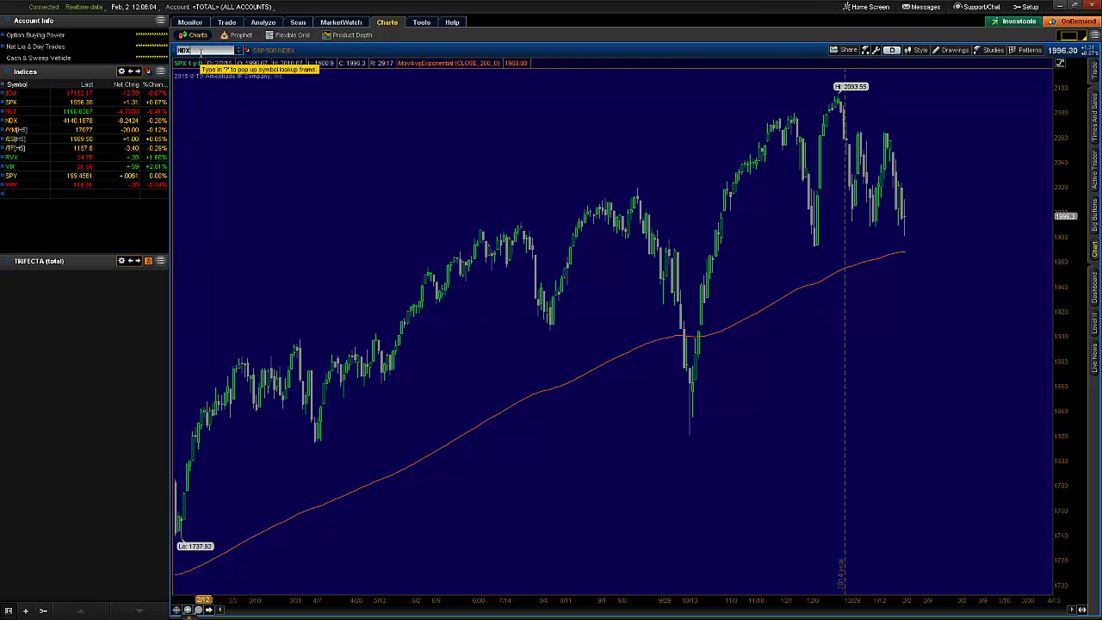
key(Return)
Step: Flip the chart through AAPL and MSFT, ending on NFLX
click(200, 52)
text(AAPL)
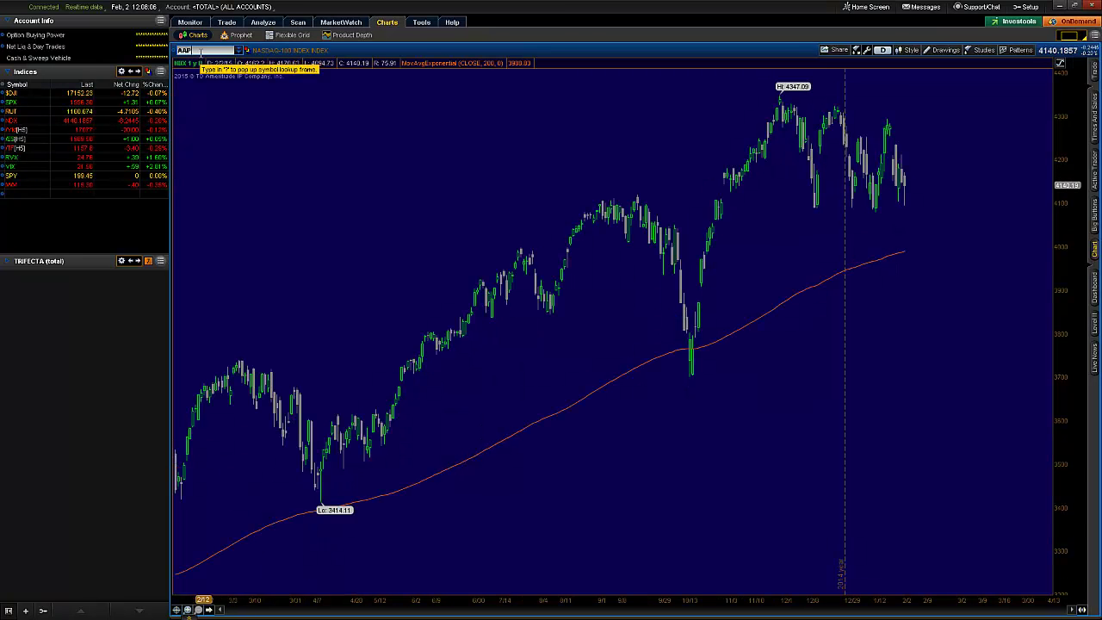
key(Return)
click(201, 51)
text(MSFT)
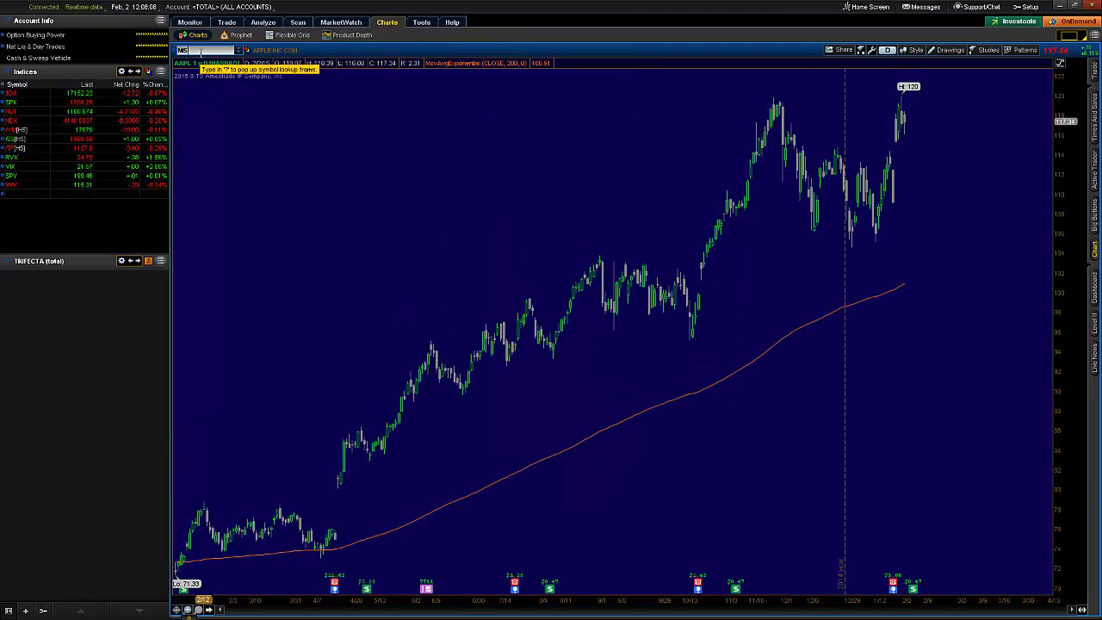
key(Return)
click(201, 52)
text(NFLX)
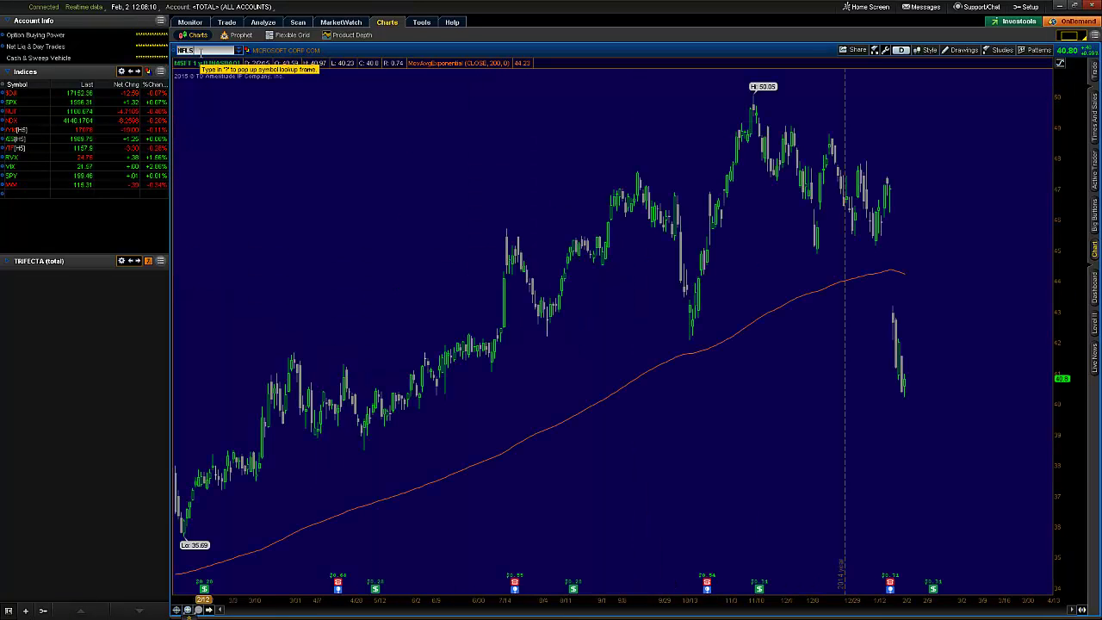
key(Return)
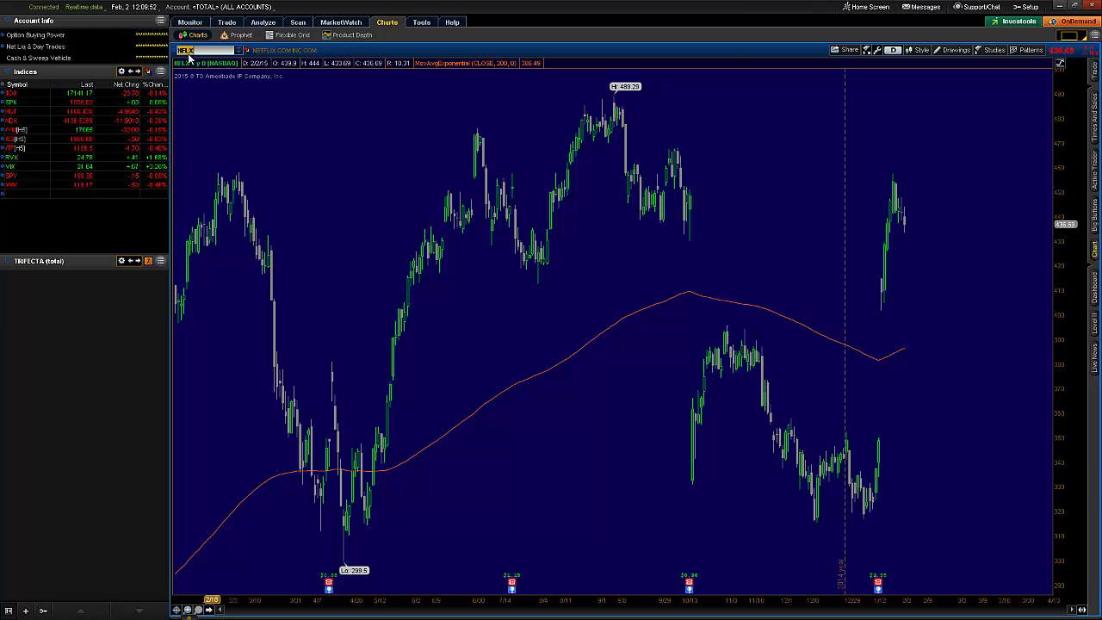
Step: Load NFLX into the Analyze tab's Risk Profile
click(262, 22)
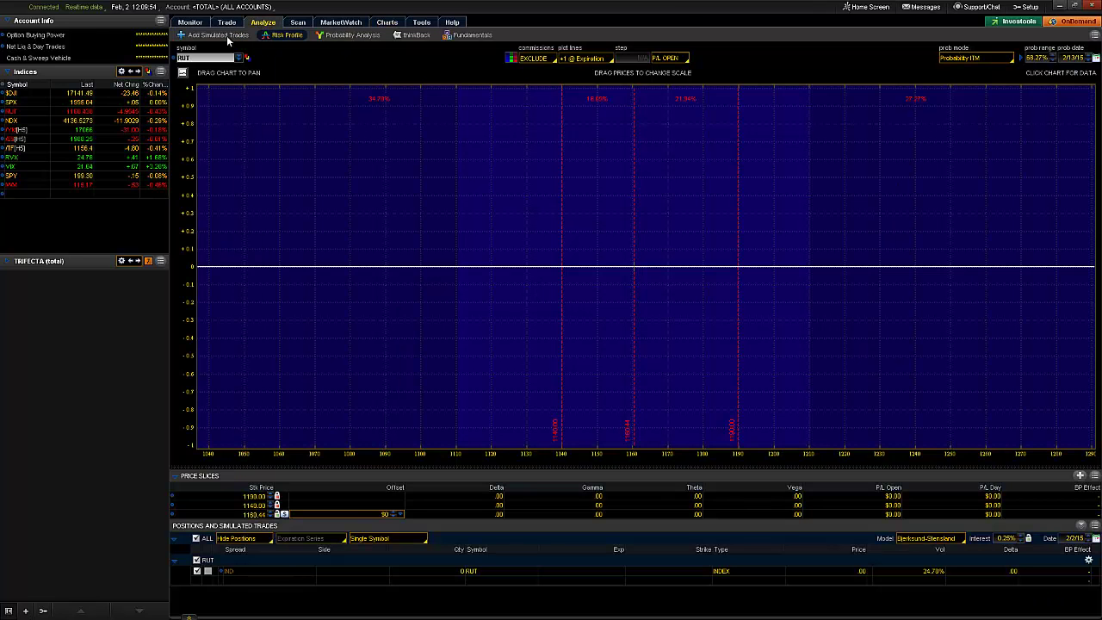
text(NFLX)
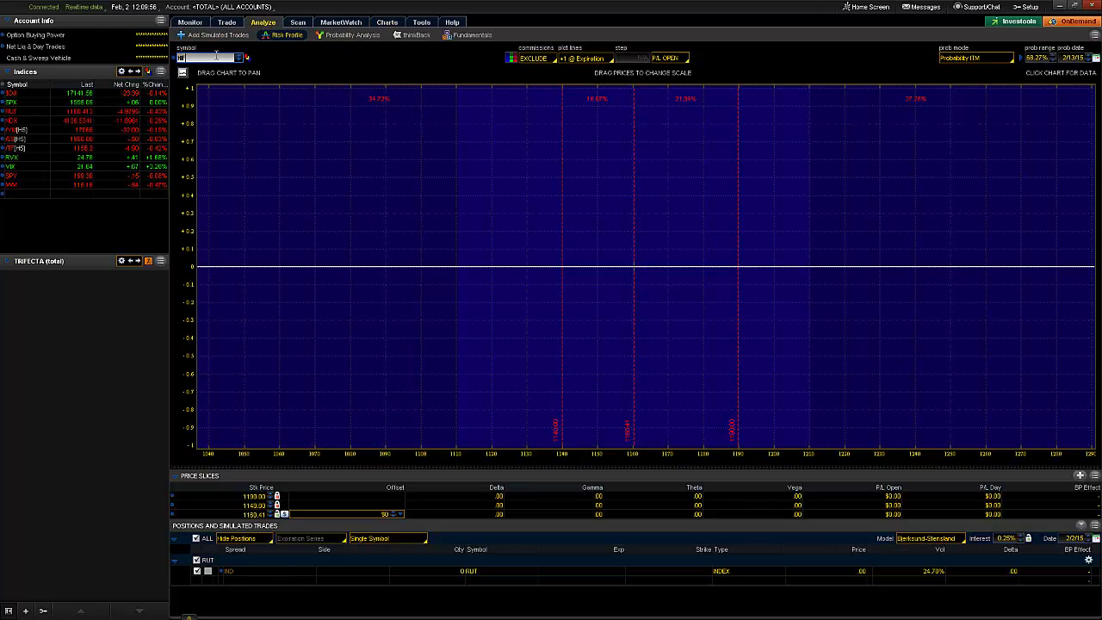
key(Return)
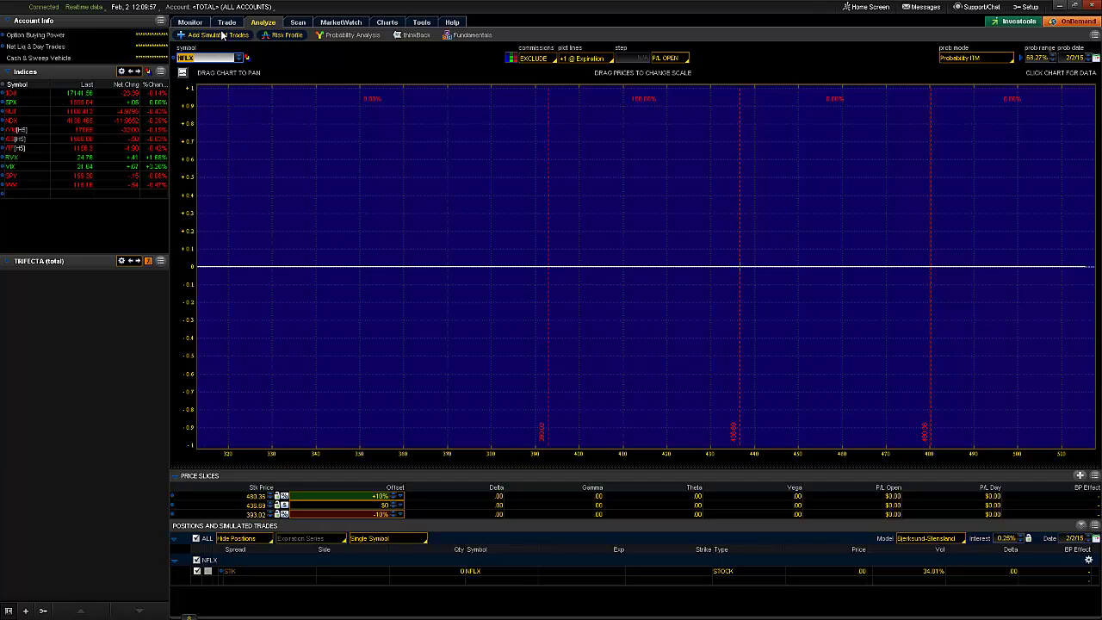
Step: Show the NFLX option chain in Add Simulated Trades with MAR 15 expanded, scrolling the strikes
click(222, 36)
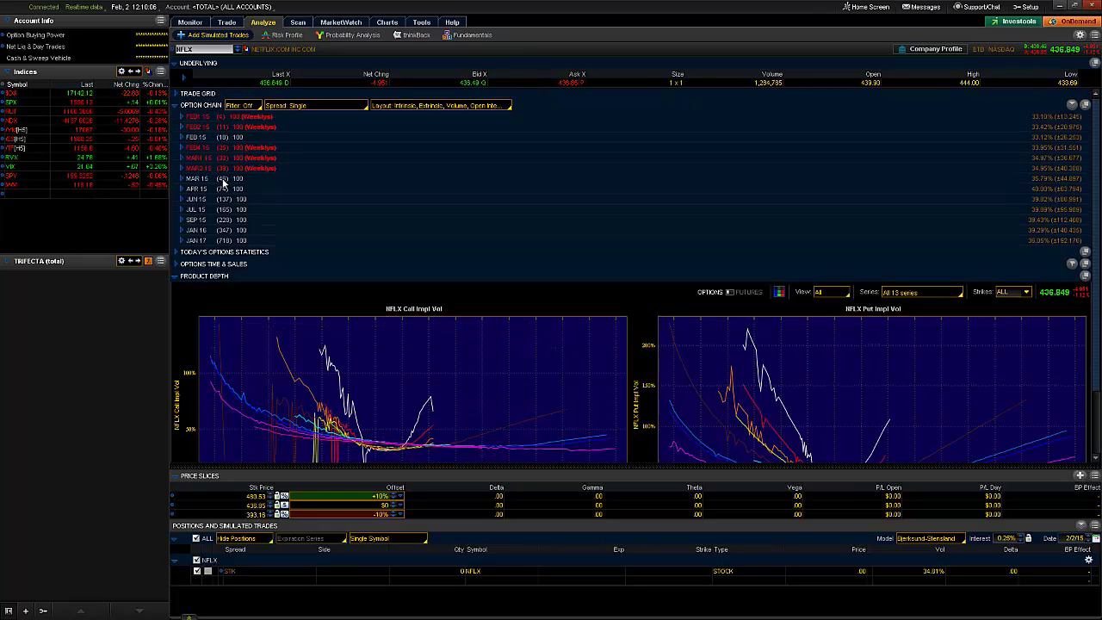
click(186, 178)
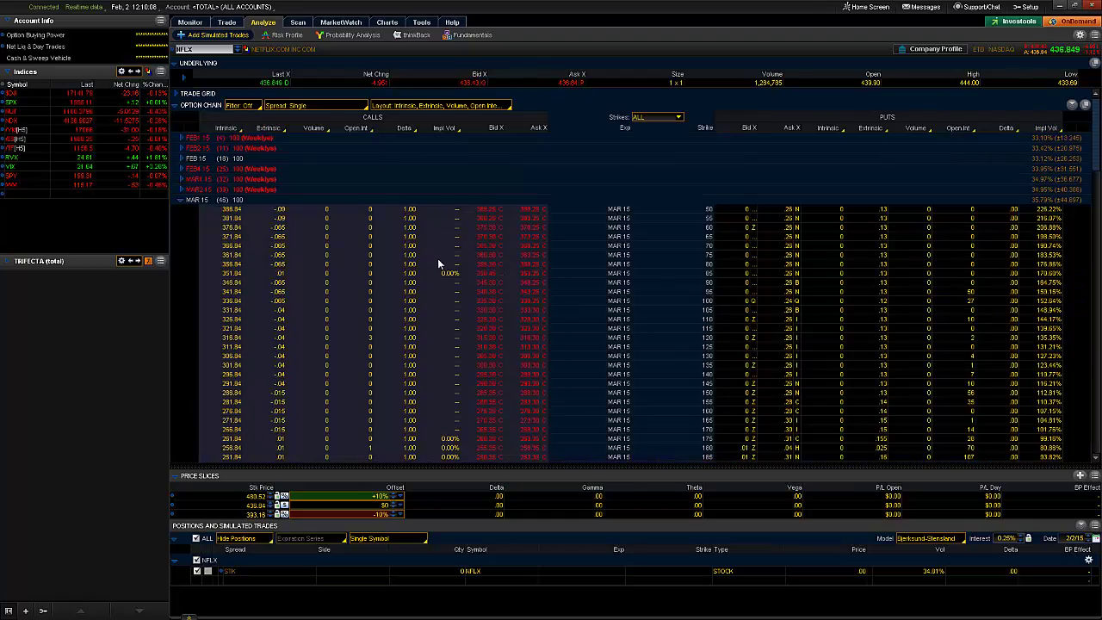
scroll(492, 324, down, 1)
scroll(492, 324, down, 10)
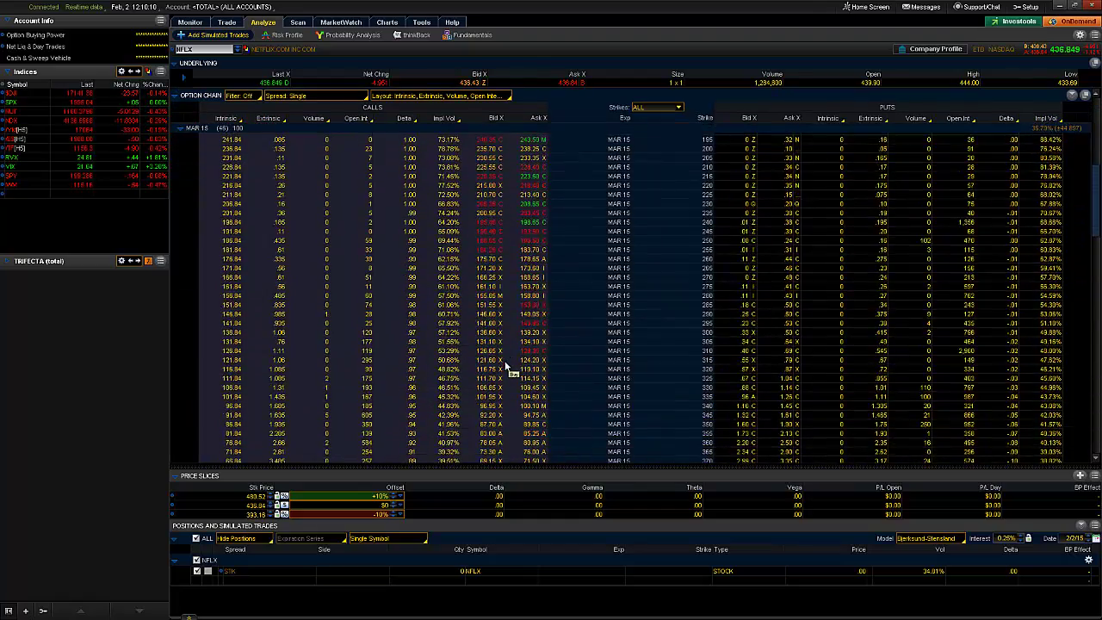
scroll(514, 390, down, 3)
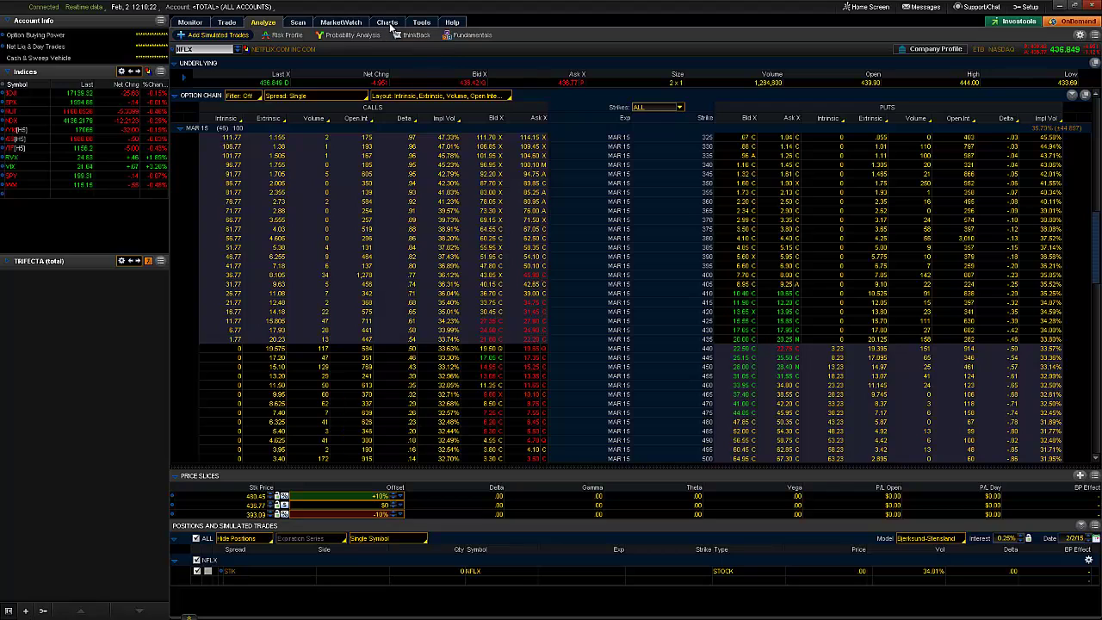
Step: Return to Charts, check the MSFT earnings marker, then open Activity and Positions
mouse_move(389, 27)
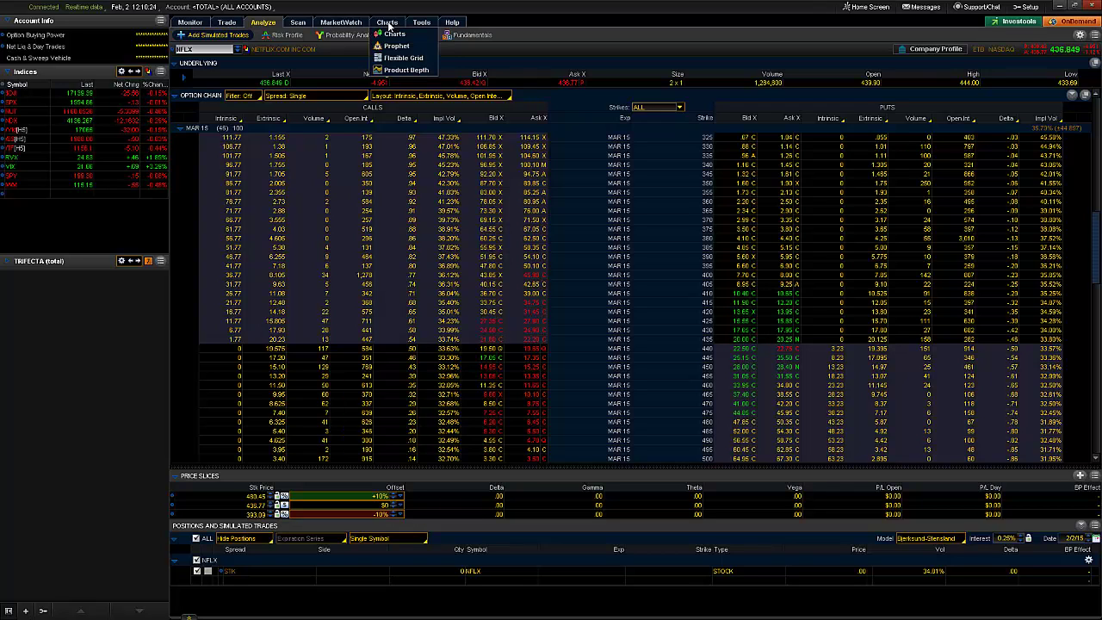
click(389, 27)
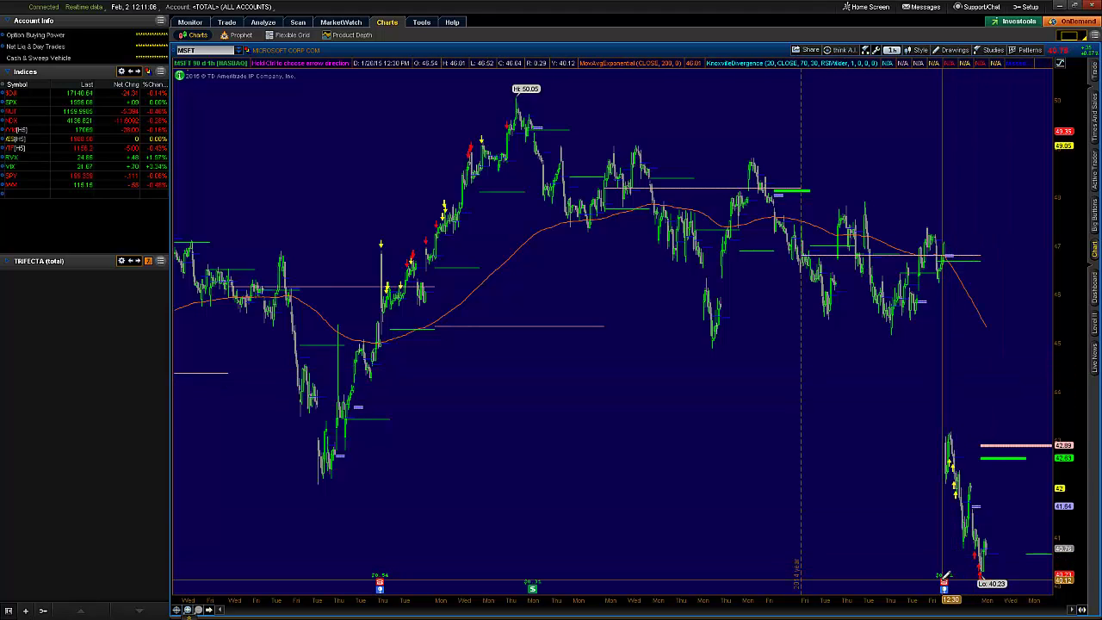
mouse_move(944, 575)
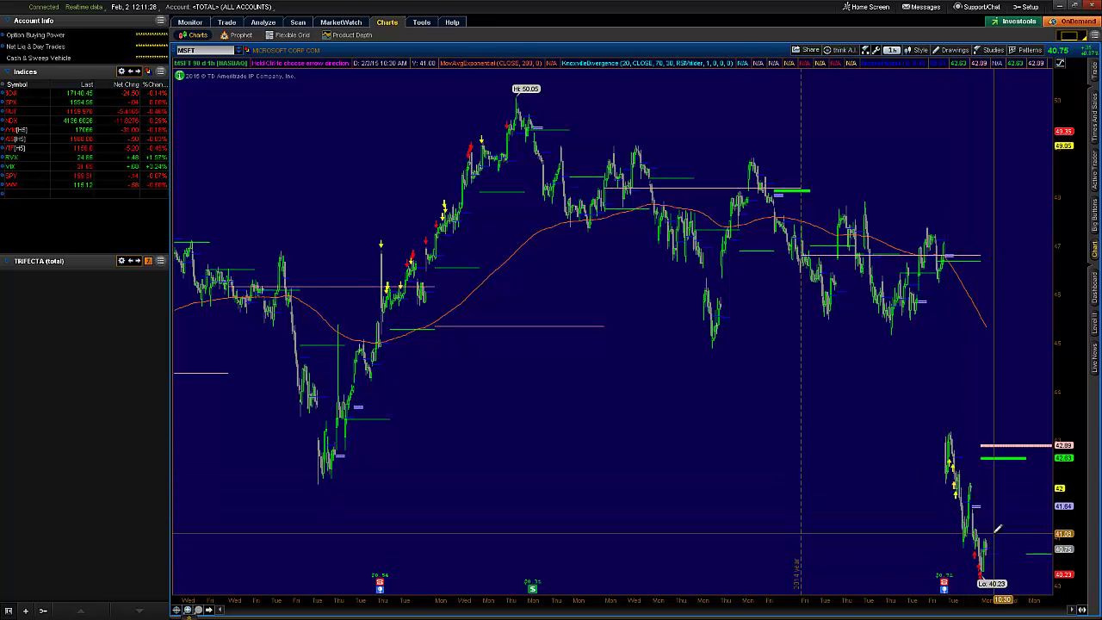
click(189, 22)
click(196, 74)
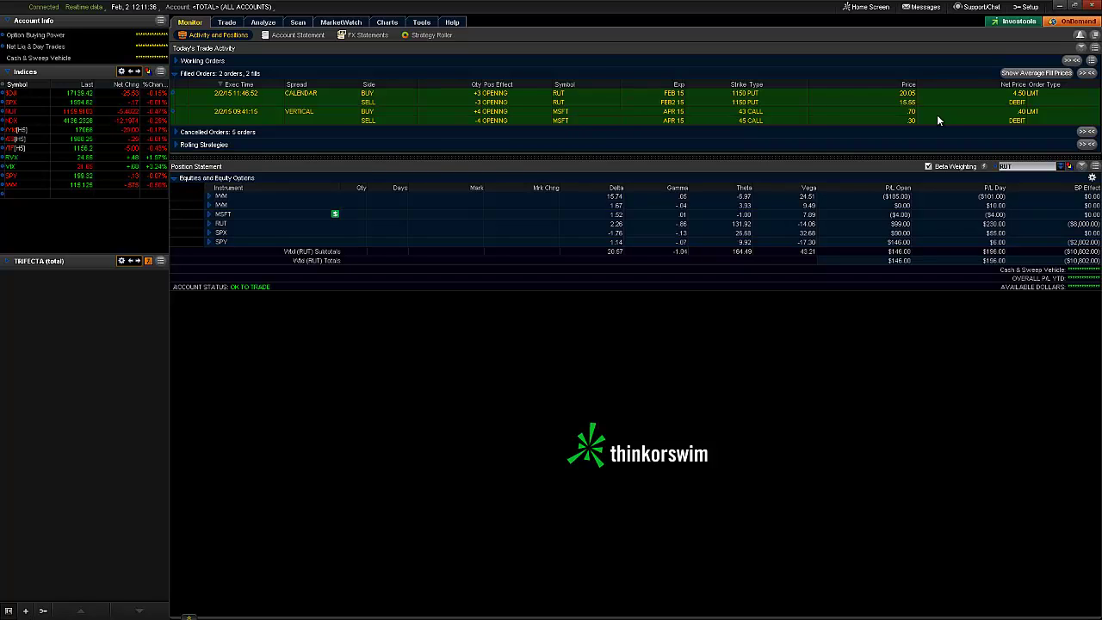
click(177, 73)
click(389, 23)
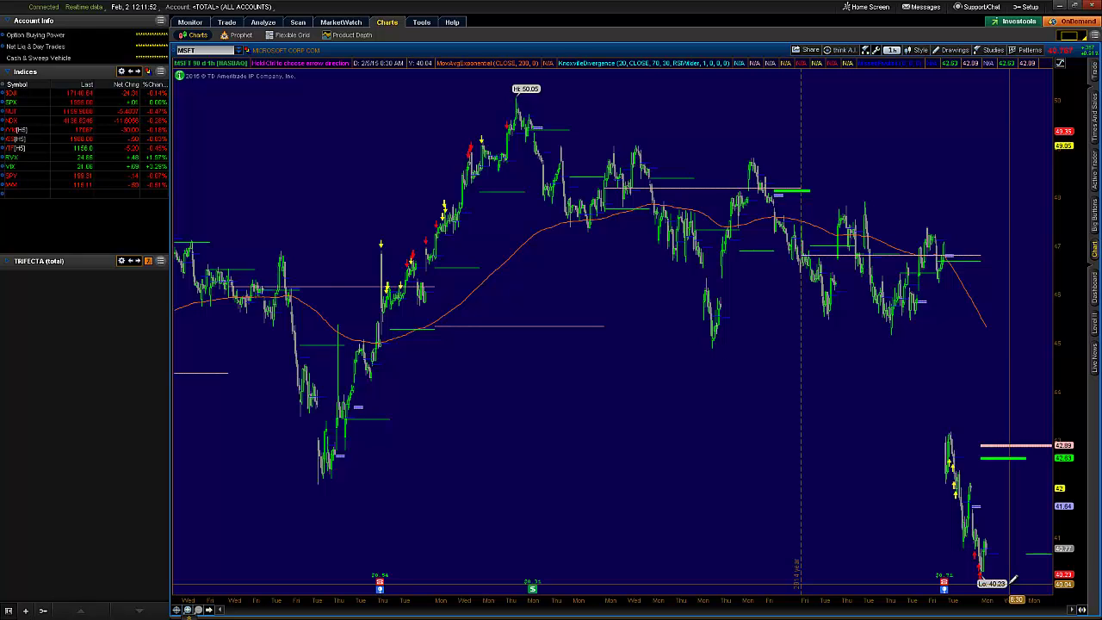
Step: Load the saved grid with the one-year daily MSFT chart and its profit zone
click(1067, 36)
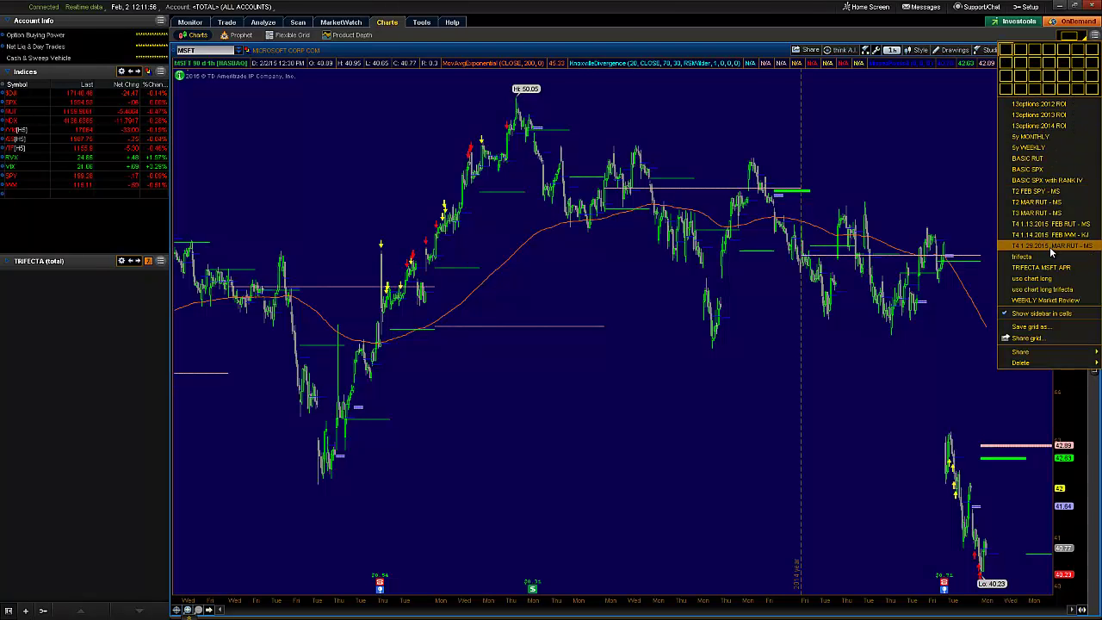
click(1046, 267)
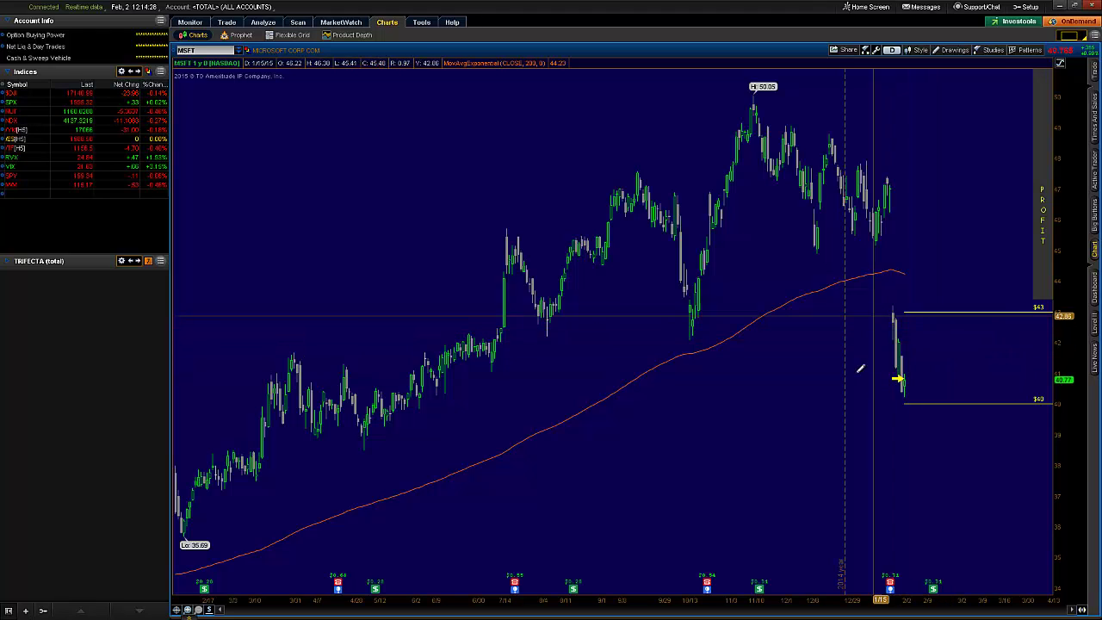
Step: Set the MSFT chart to 90-day hourly, zoom into recent dates, then switch to 1 Y daily
click(891, 50)
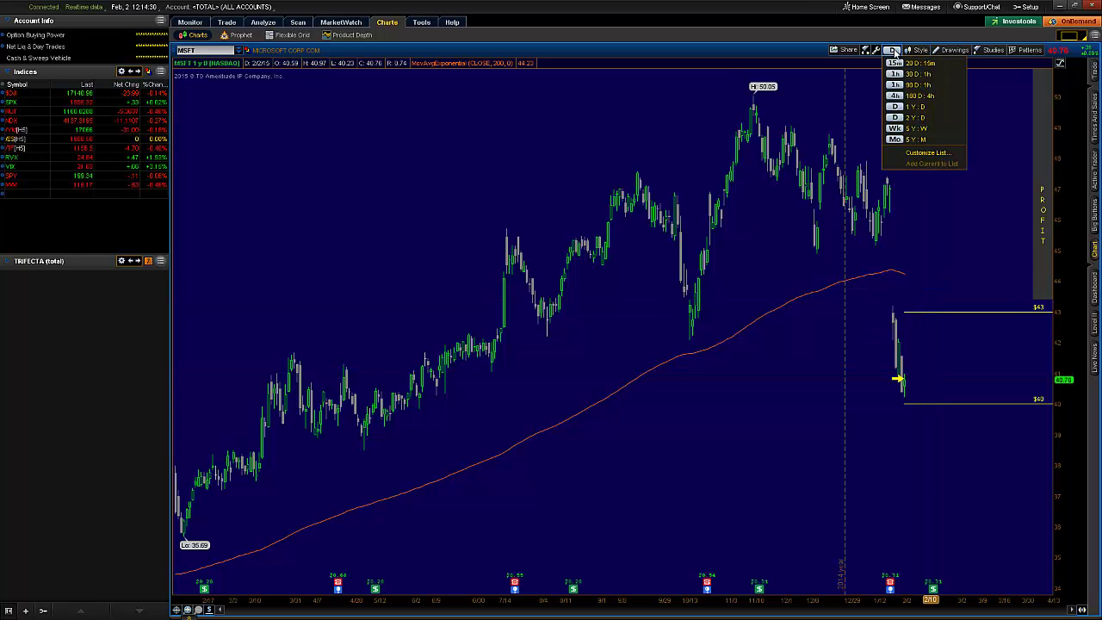
click(915, 82)
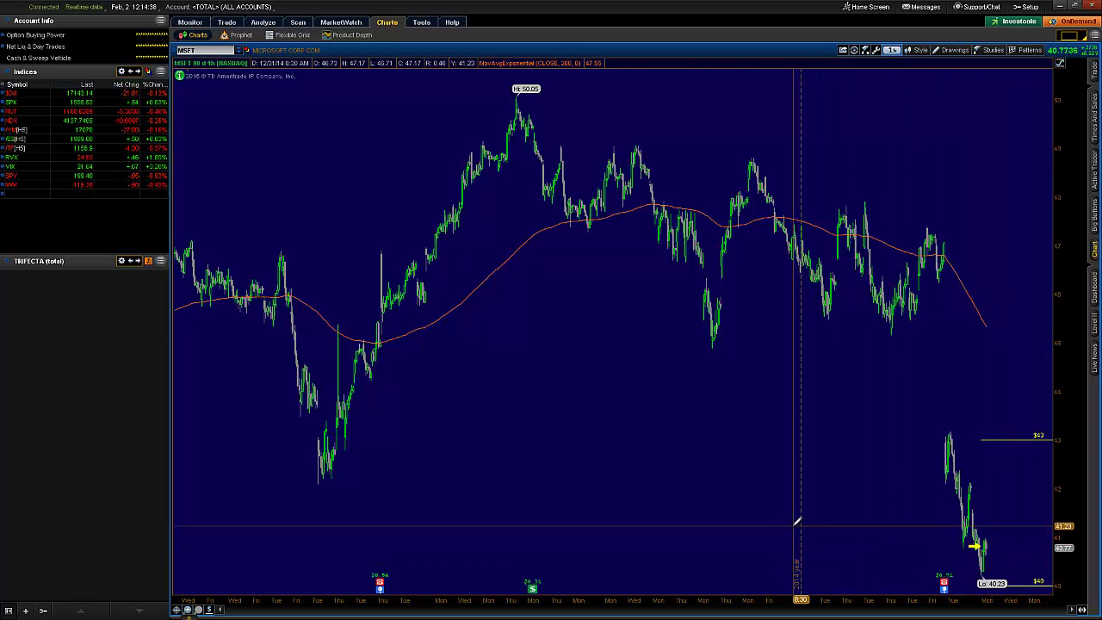
mouse_move(797, 522)
mouse_down()
mouse_move(996, 525)
mouse_move(1001, 546)
mouse_up()
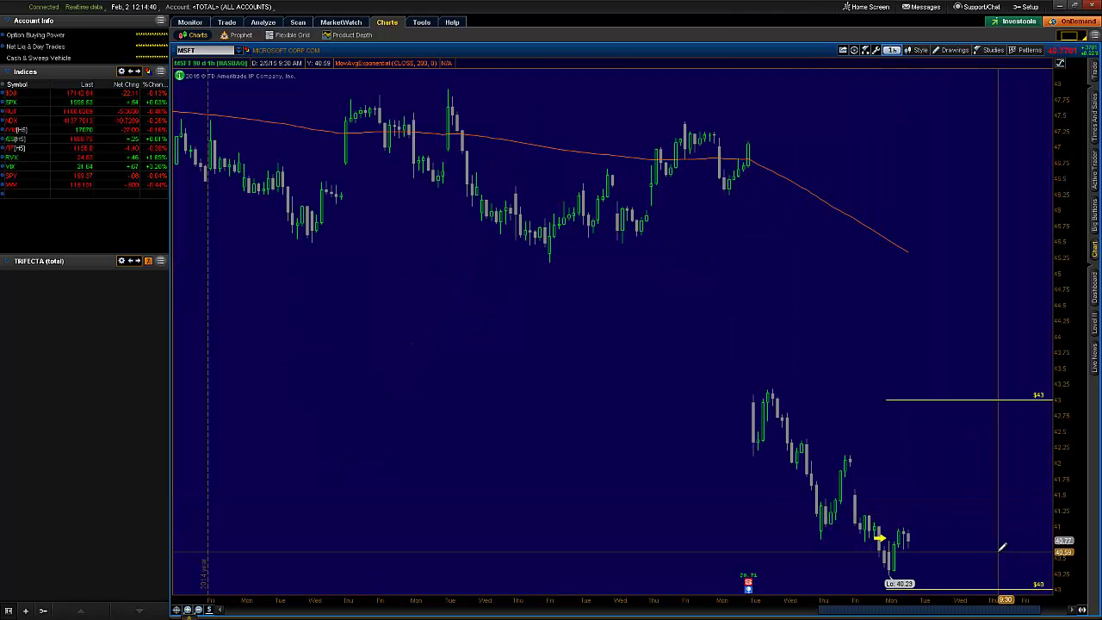
click(892, 51)
click(910, 105)
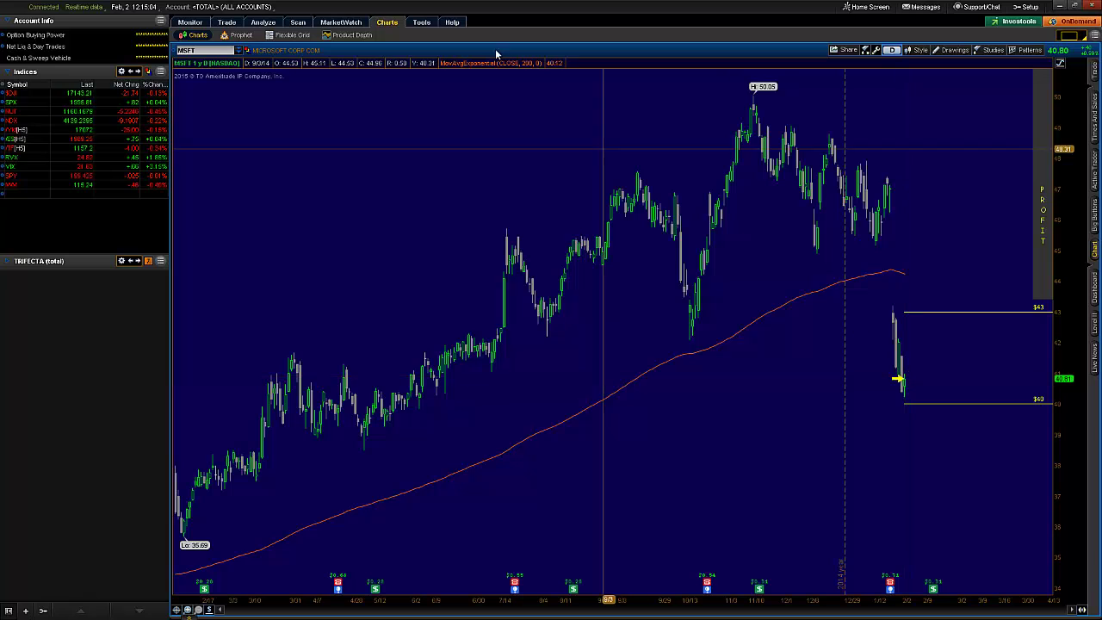
Step: Visit Analyze > Risk Profile, then bring up actions for the filled MSFT vertical in Activity and Positions
click(268, 24)
click(289, 34)
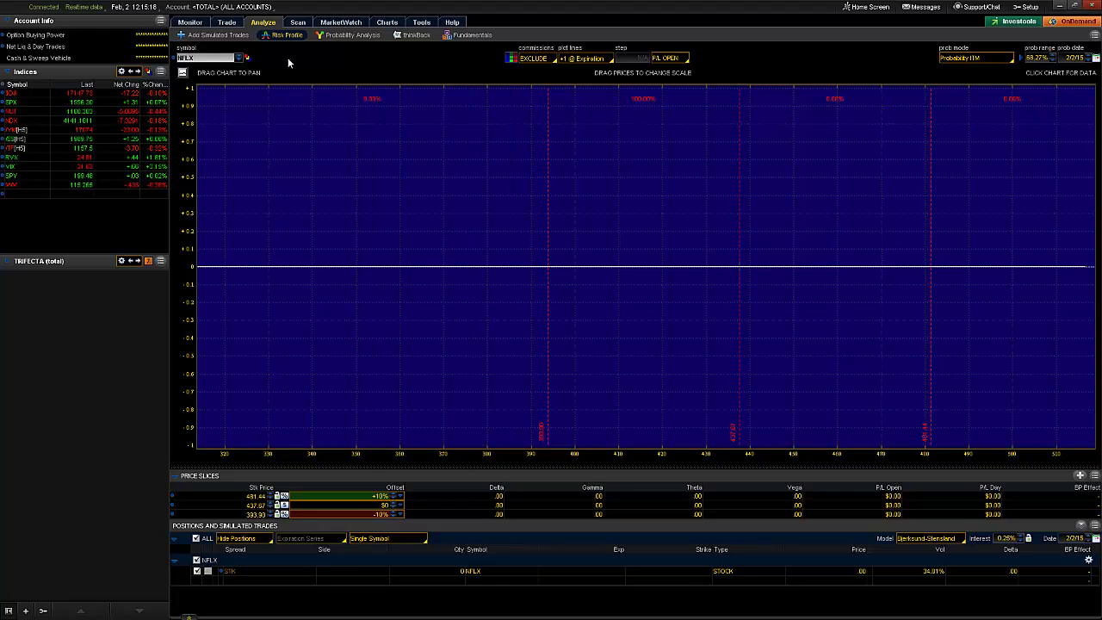
click(190, 21)
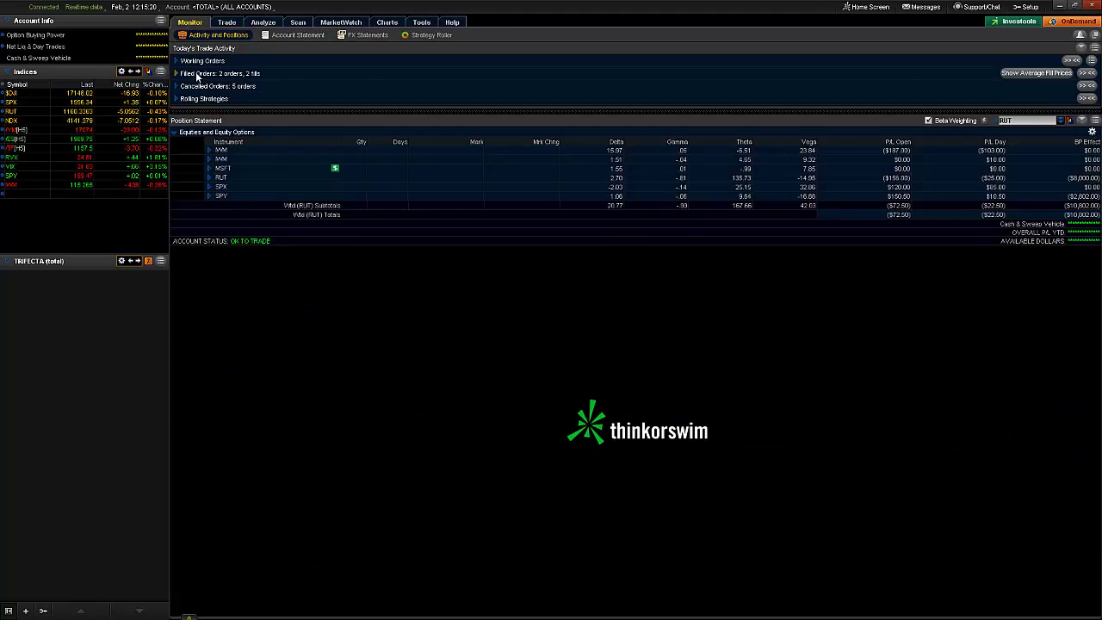
right_click(317, 114)
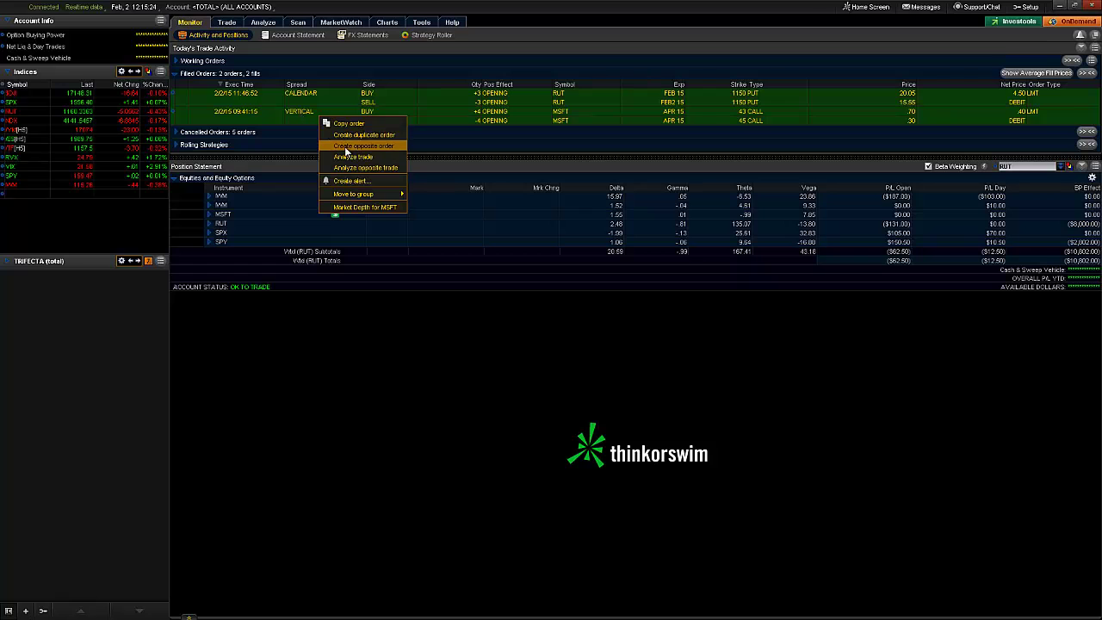
Step: Analyze the MSFT 43/45 call vertical, pan the risk graph, then return to Charts
click(350, 158)
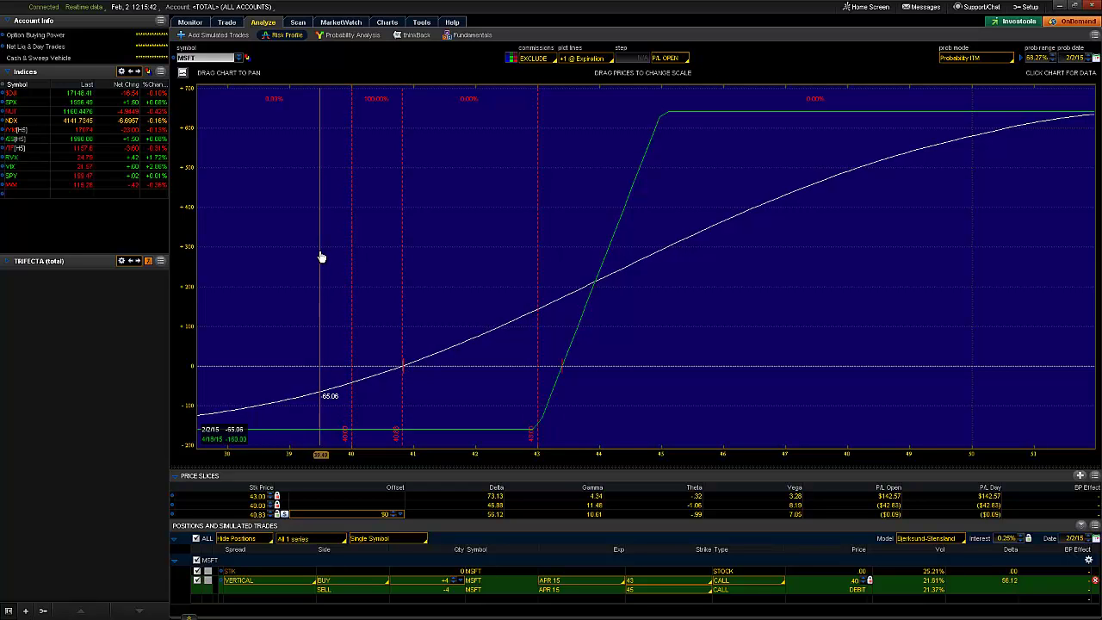
drag(320, 256, 642, 251)
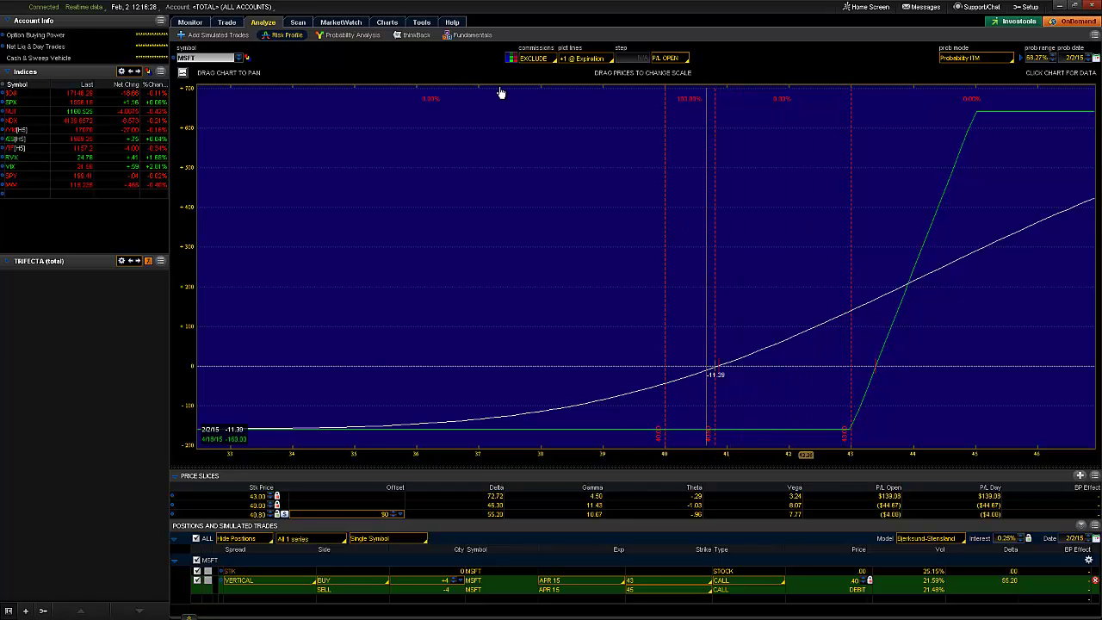
click(391, 23)
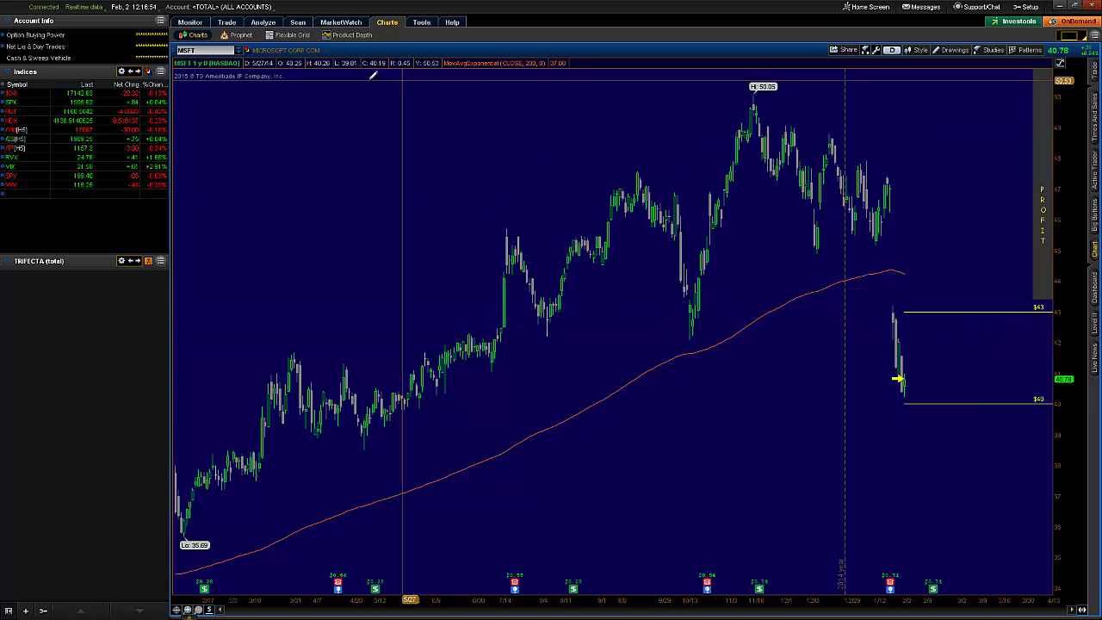
Step: Return to the Risk Profile of the MSFT APR 15 43/45 call vertical
click(263, 22)
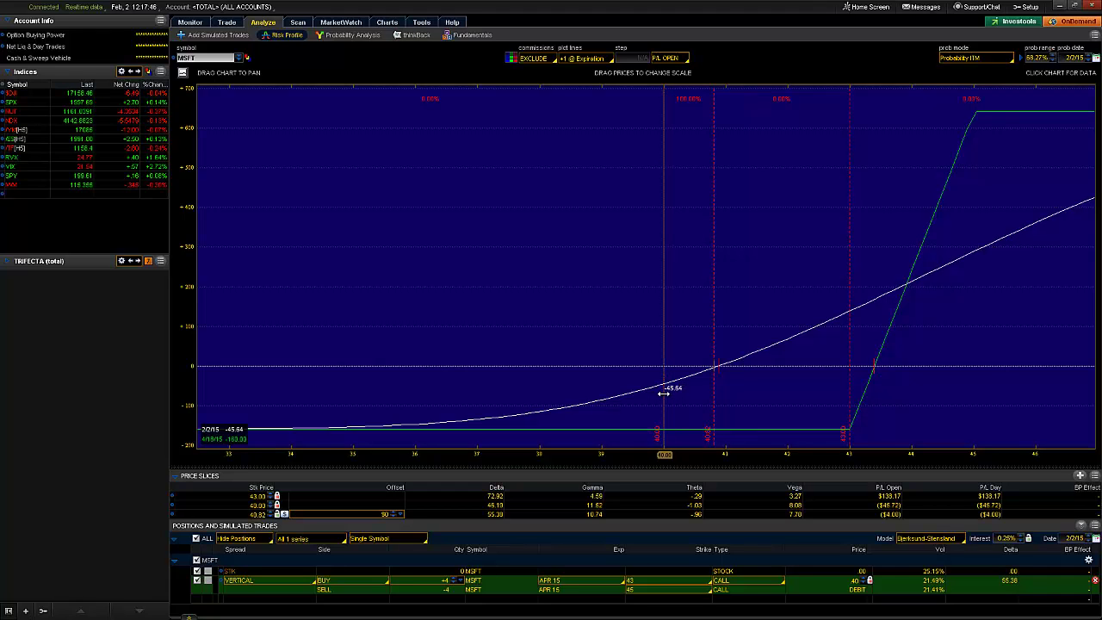
Step: Read the vertical's profit near 45, shift the risk graph, and flip to Charts and back
drag(664, 392, 1032, 122)
drag(1028, 187, 477, 240)
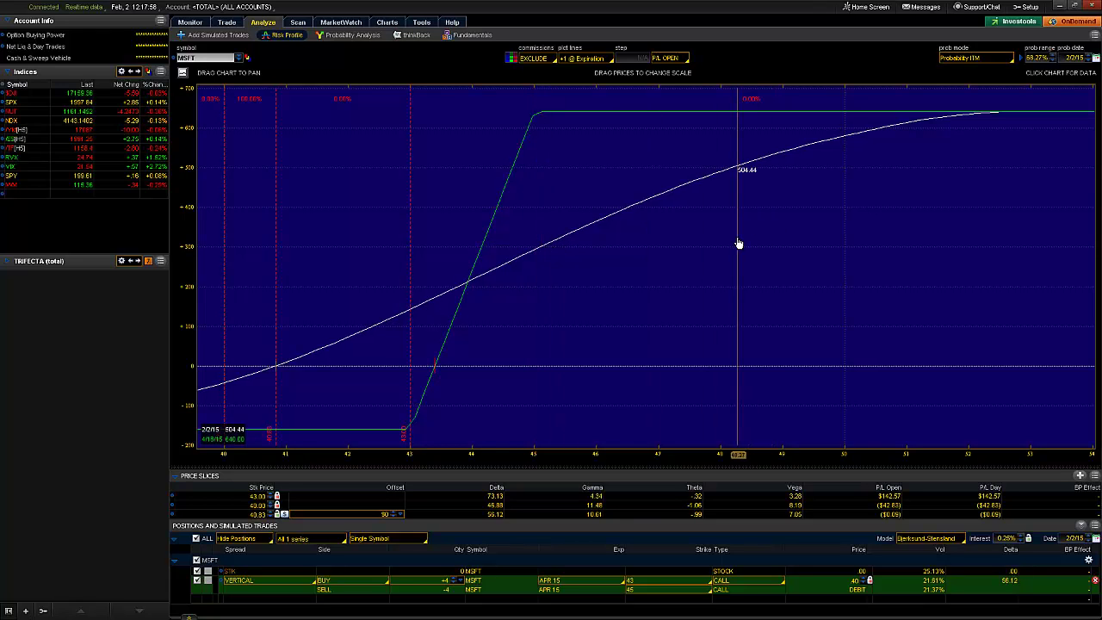
click(386, 21)
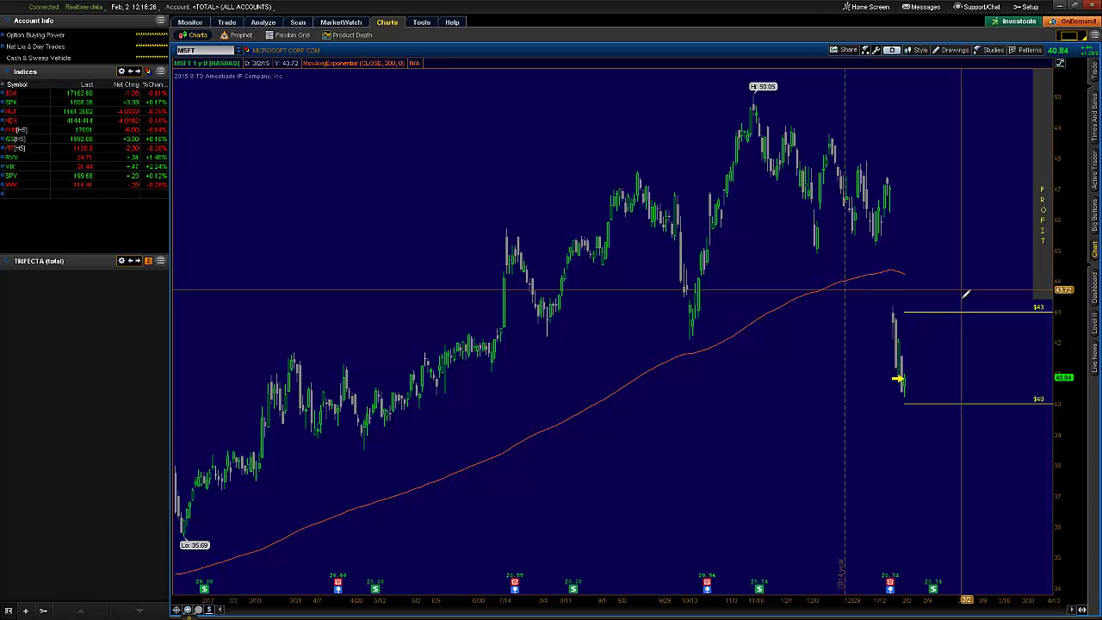
click(275, 24)
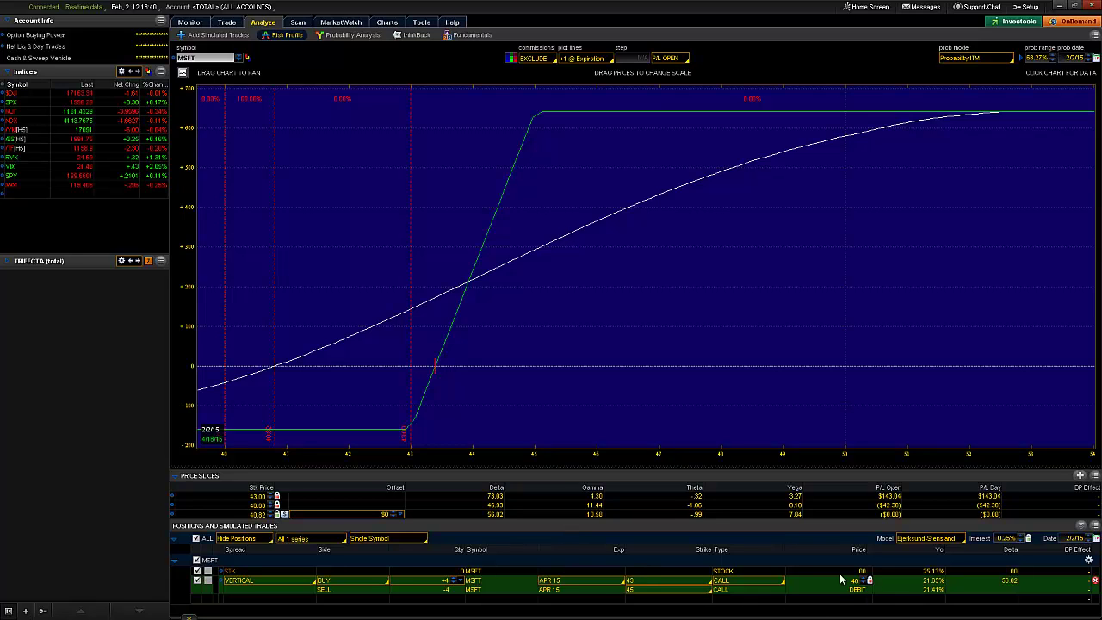
Step: Drop the MSFT 43/45 call vertical to 1 contract, restore it to 4, and pan toward lower prices
click(457, 584)
click(457, 584)
click(457, 584)
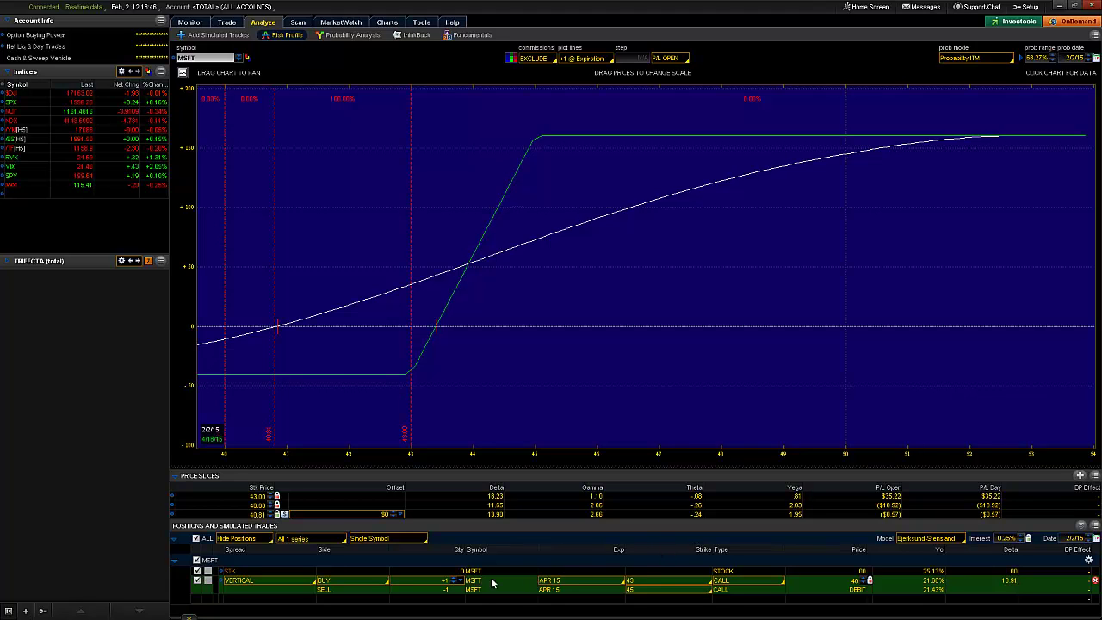
click(454, 579)
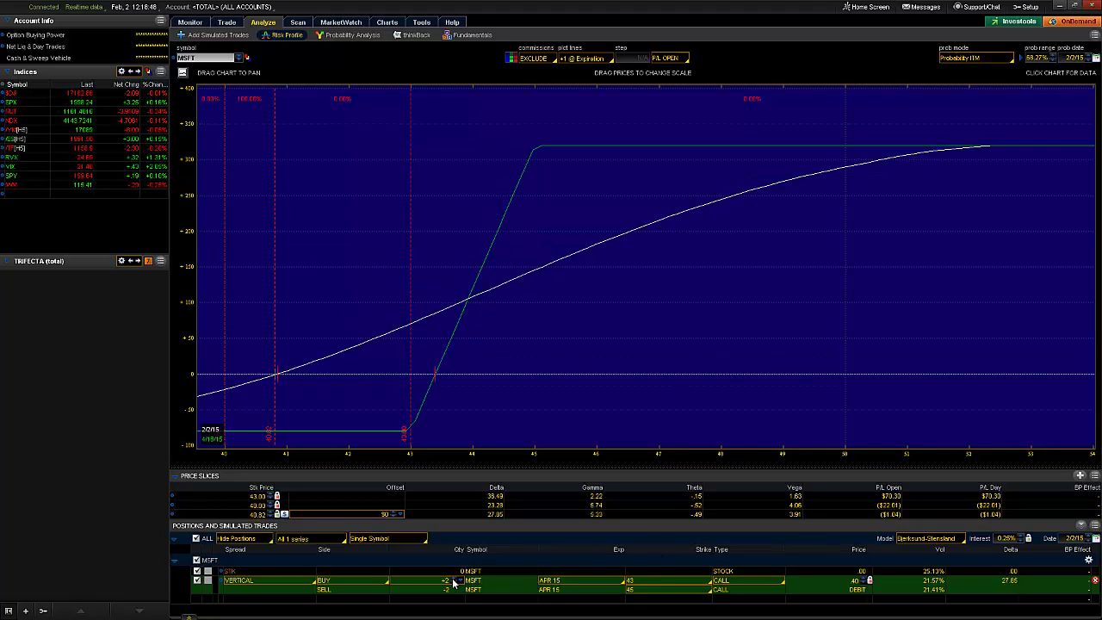
click(453, 580)
click(453, 579)
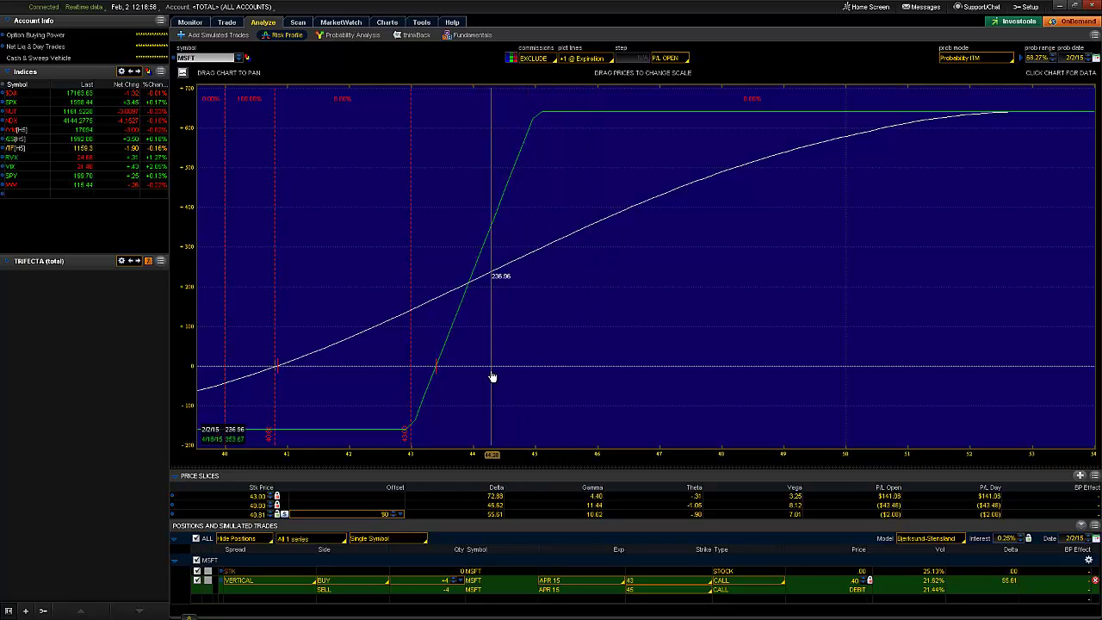
drag(509, 356, 746, 327)
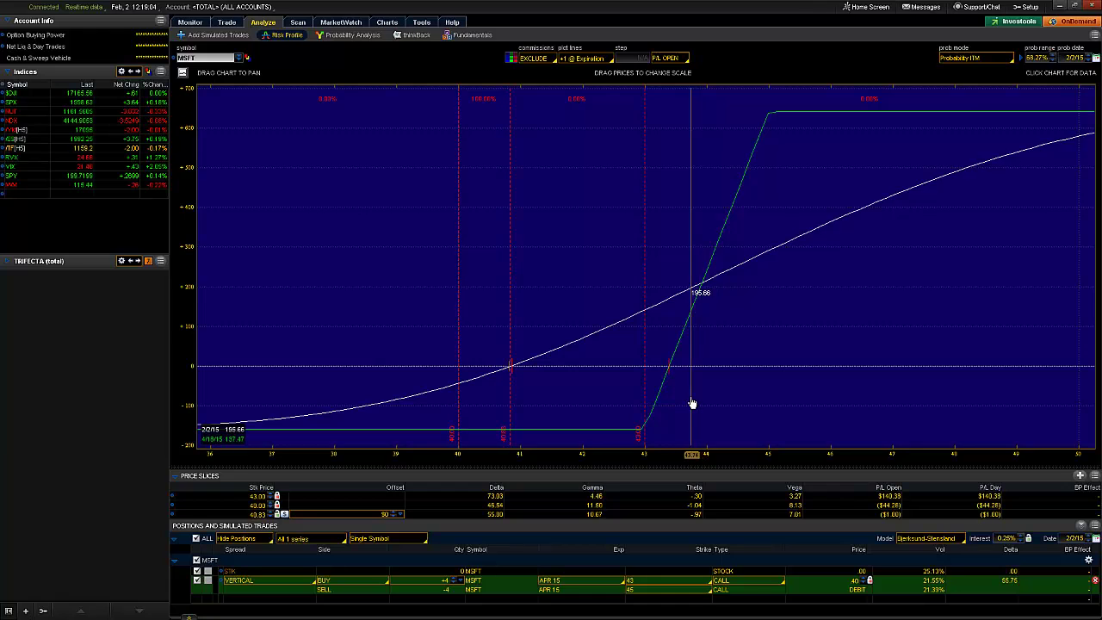
Step: On the Charts tab, load the saved RUT grid marking 1220, 1190, 1170 and 1140
click(387, 22)
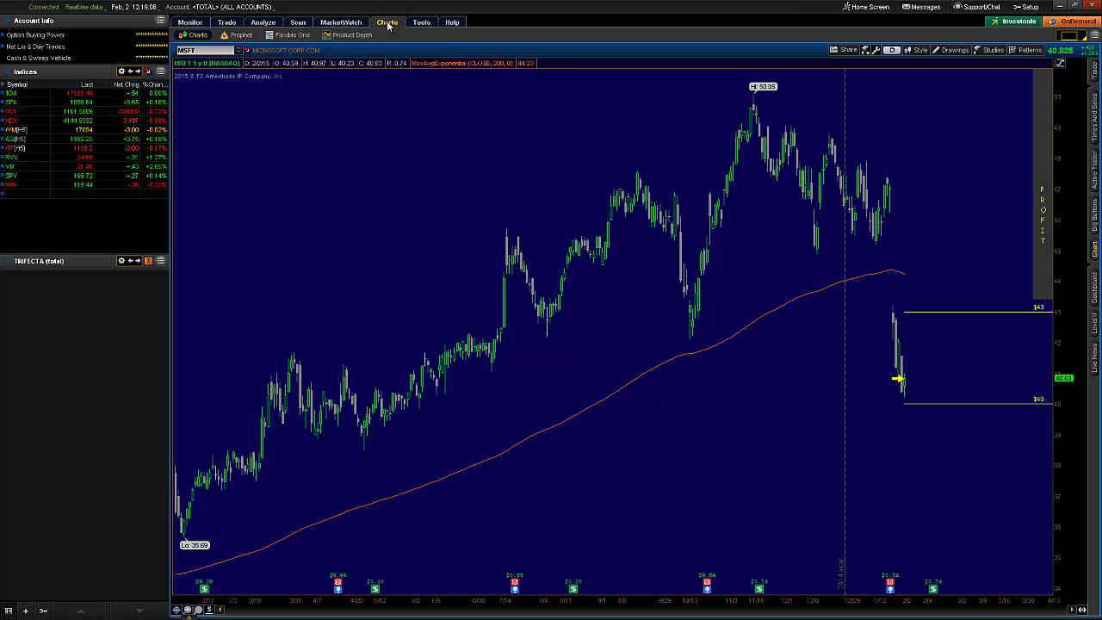
click(1070, 37)
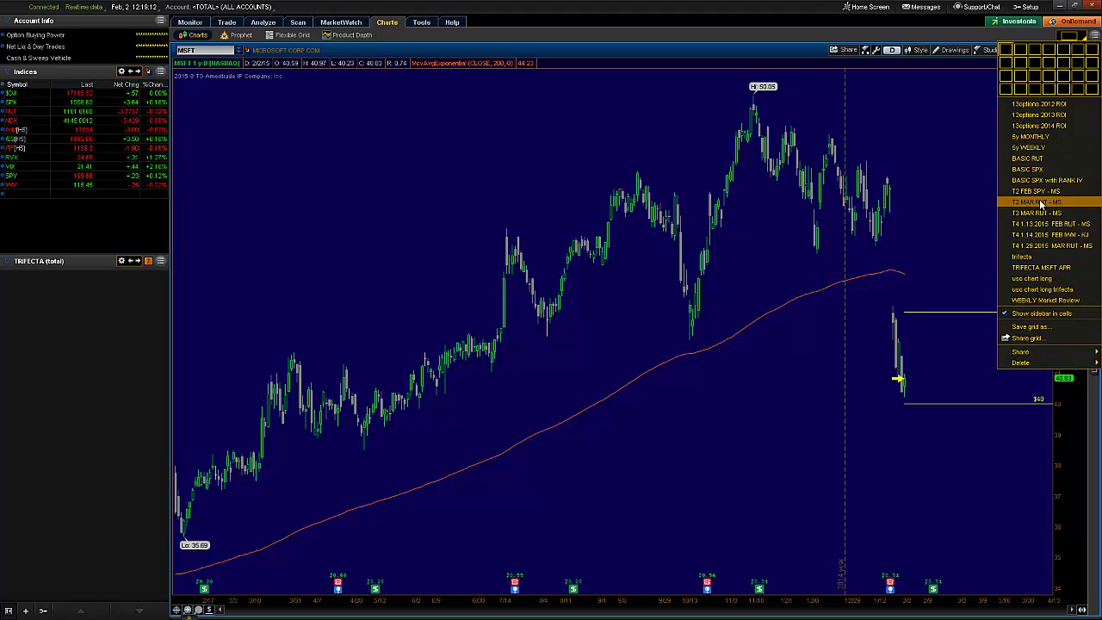
click(1040, 225)
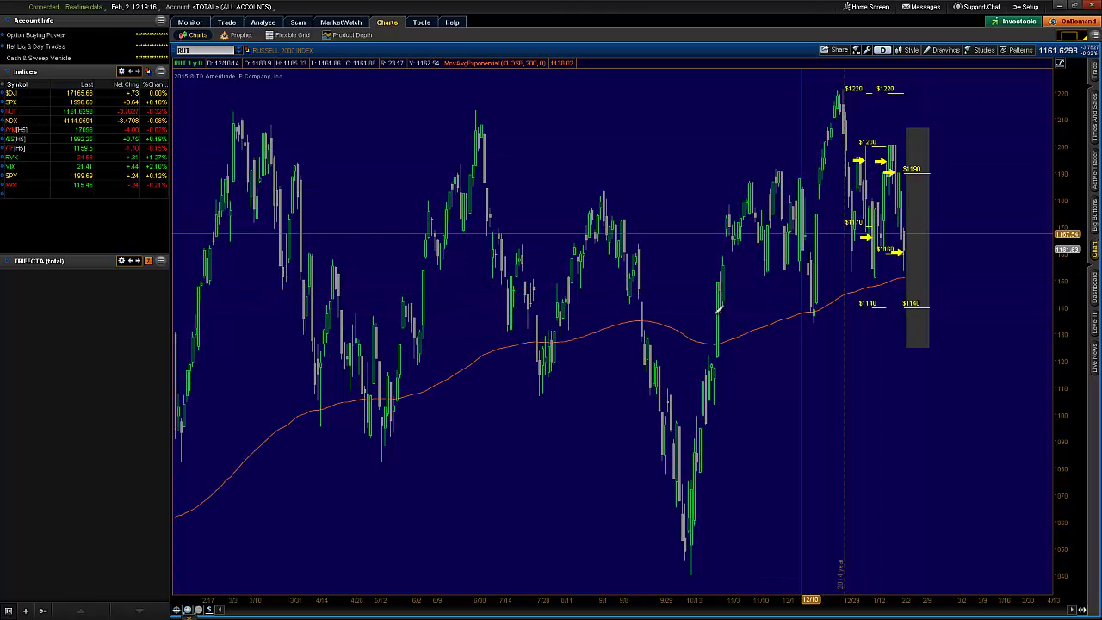
click(187, 609)
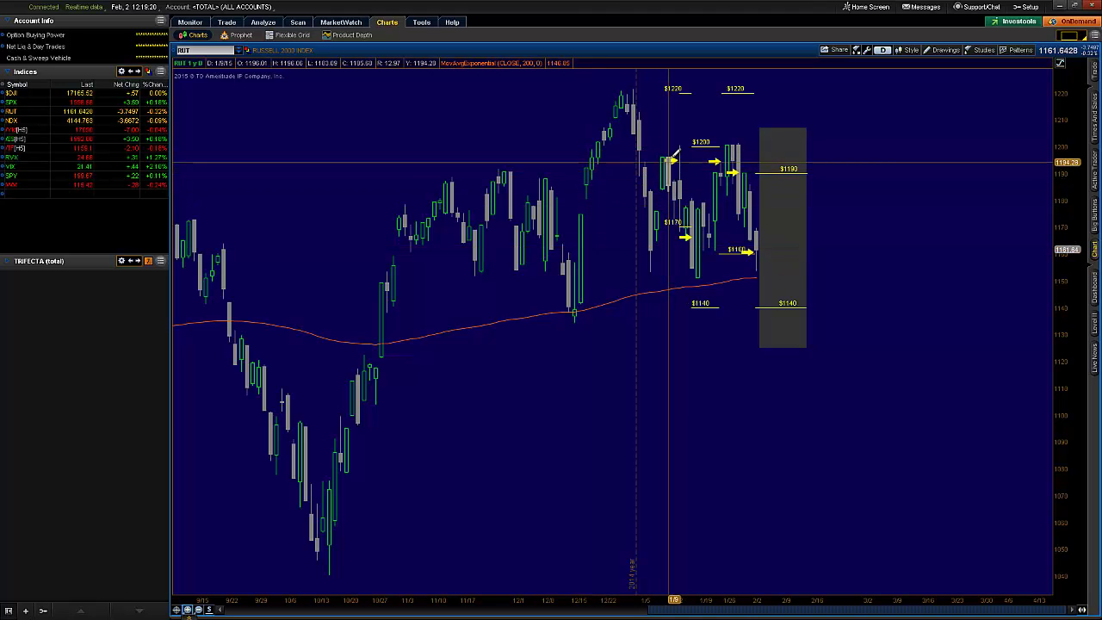
mouse_move(678, 150)
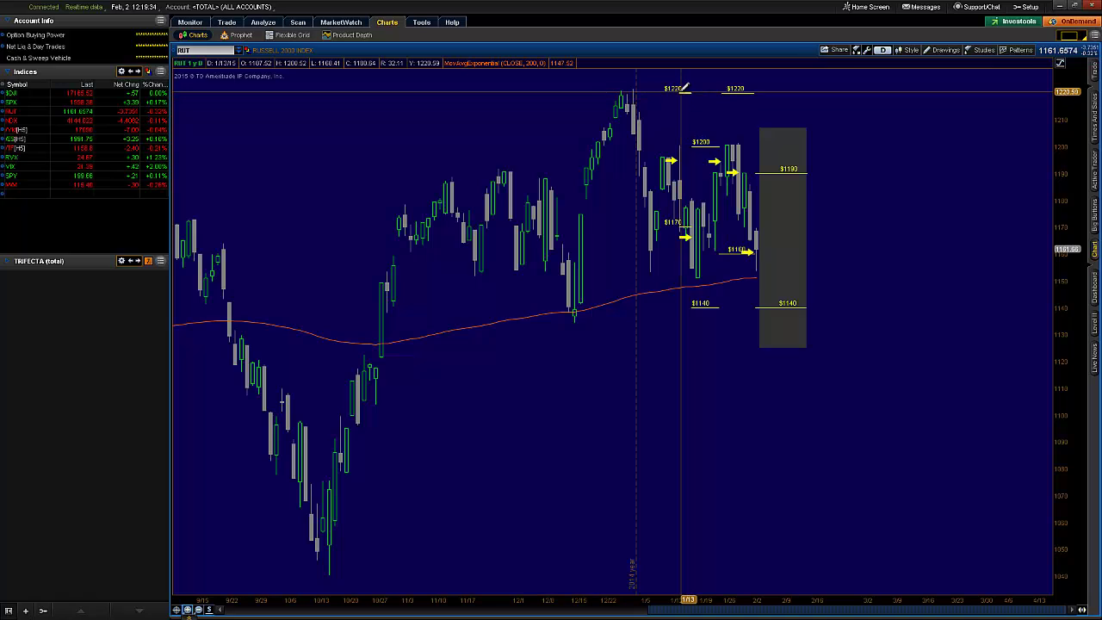
mouse_move(685, 88)
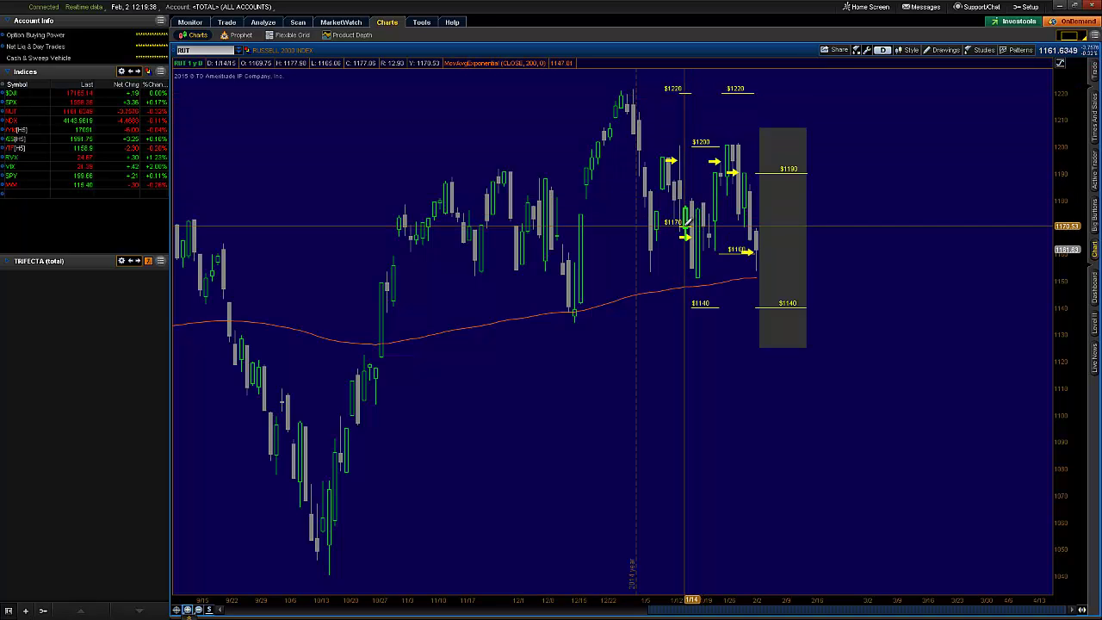
mouse_move(686, 224)
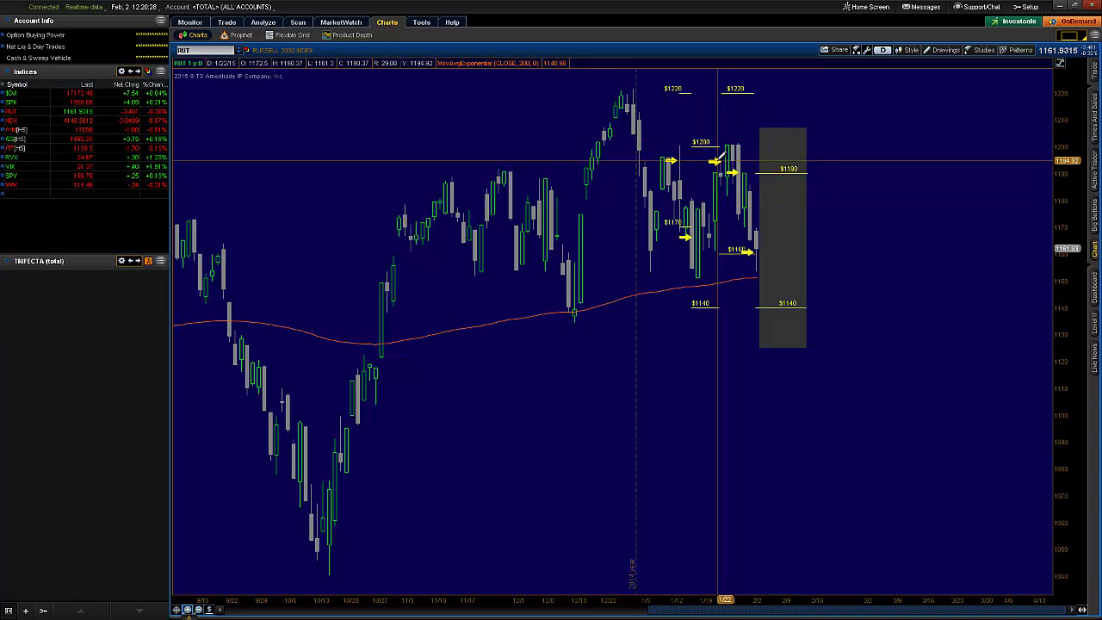
mouse_move(718, 158)
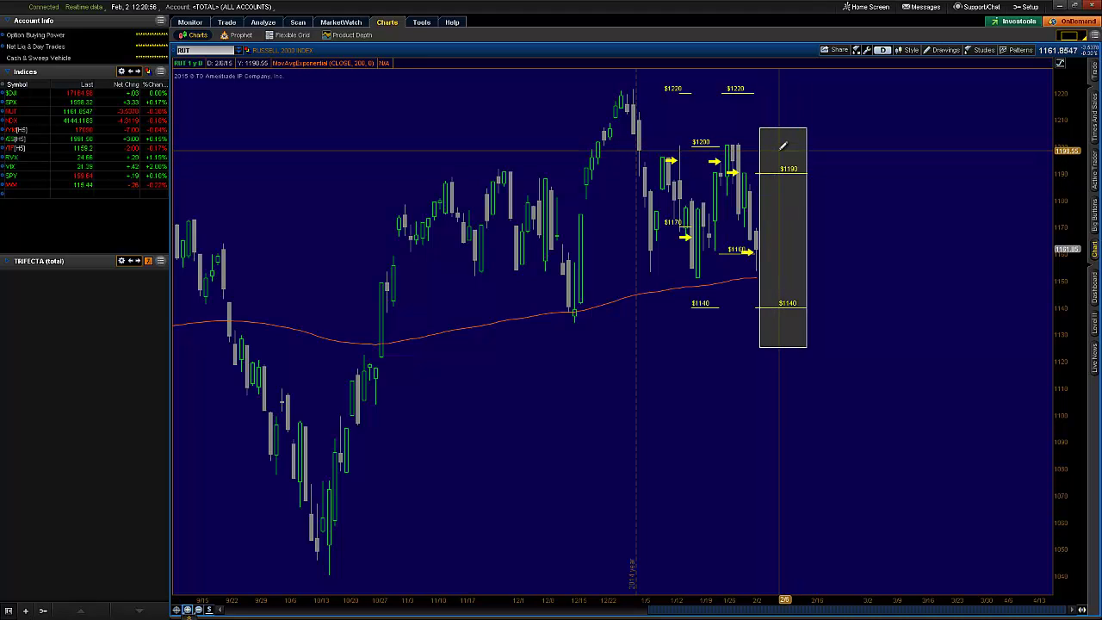
mouse_move(783, 146)
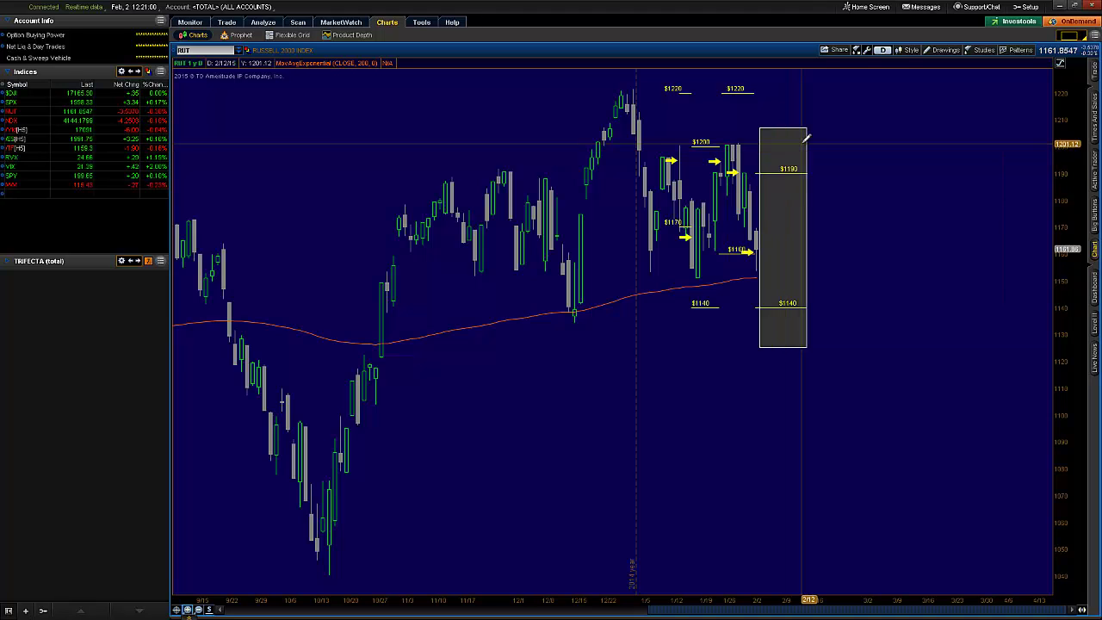
mouse_move(810, 134)
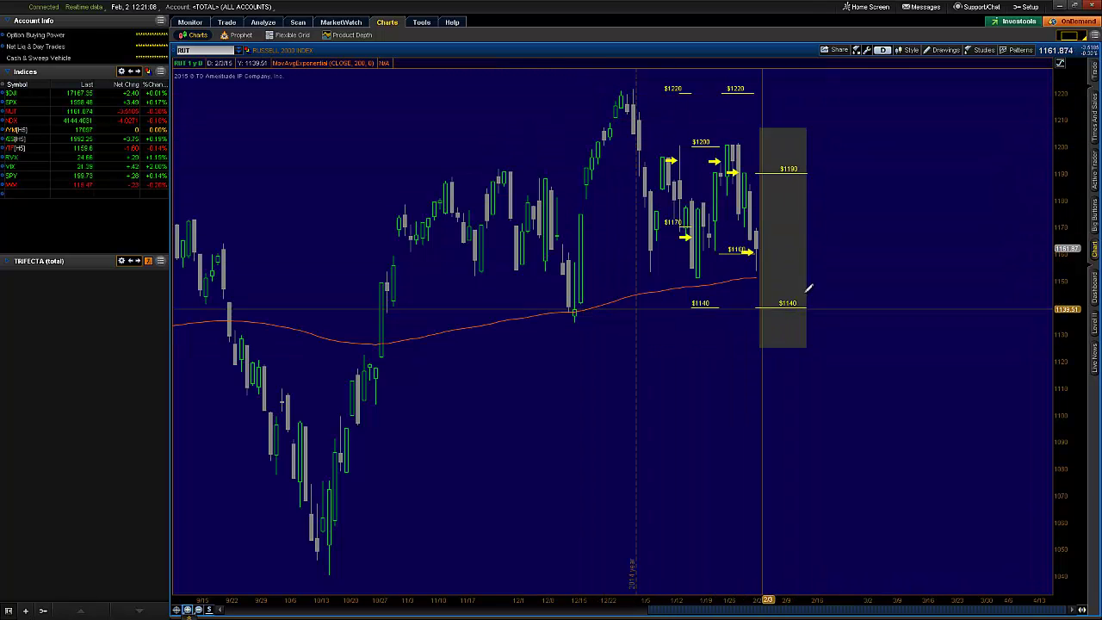
mouse_move(810, 270)
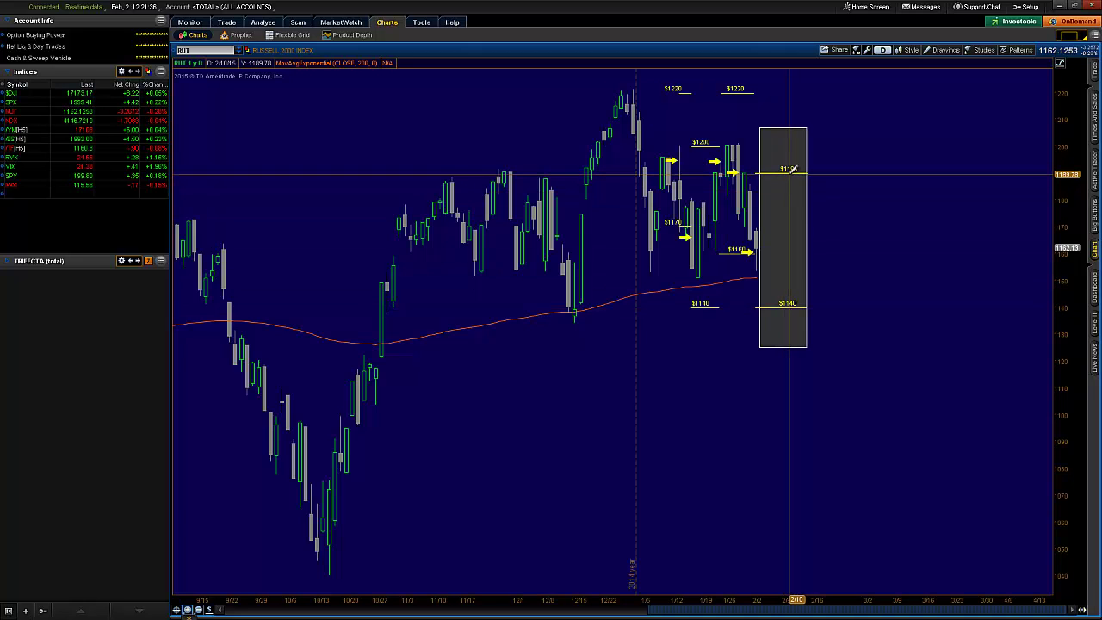
mouse_move(796, 168)
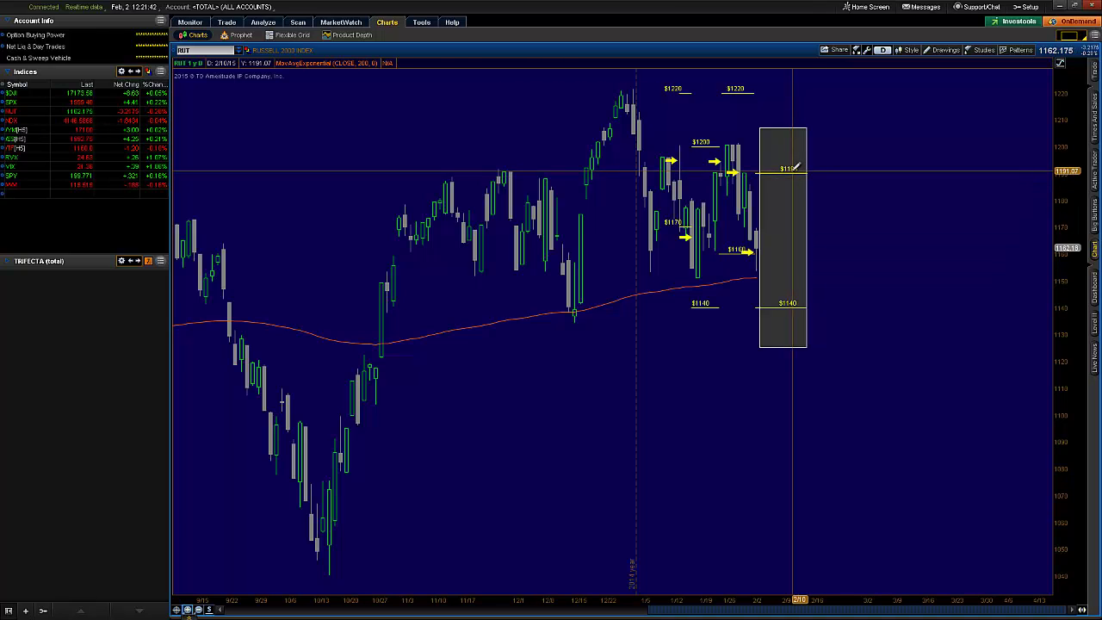
Step: In Risk Profile, delete the MSFT vertical and load the RUT put calendar positions
click(263, 21)
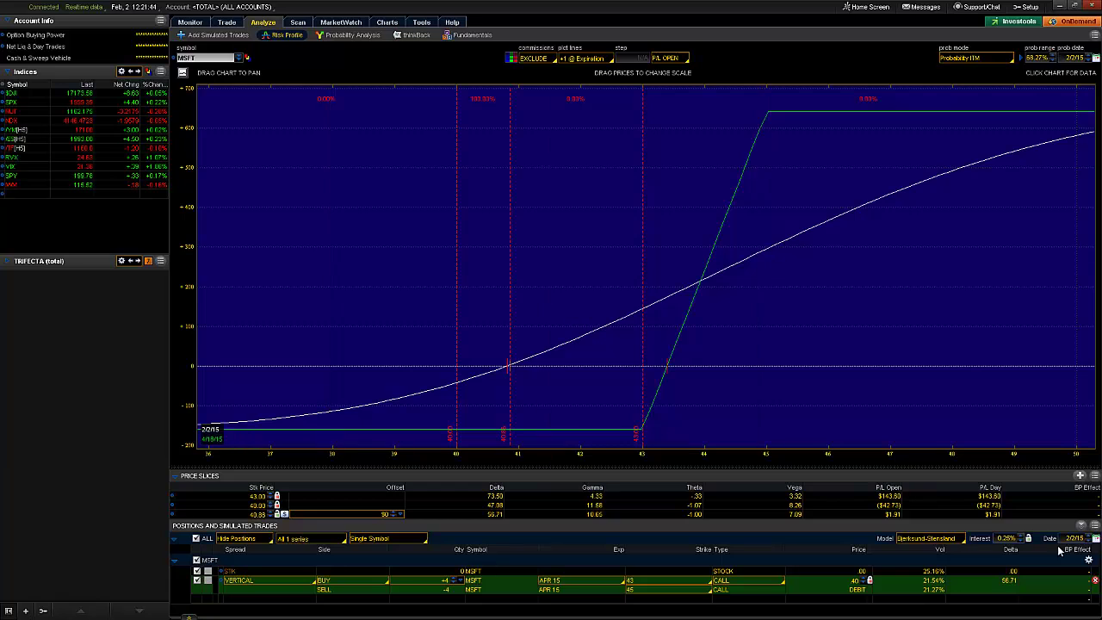
click(1095, 580)
click(1094, 525)
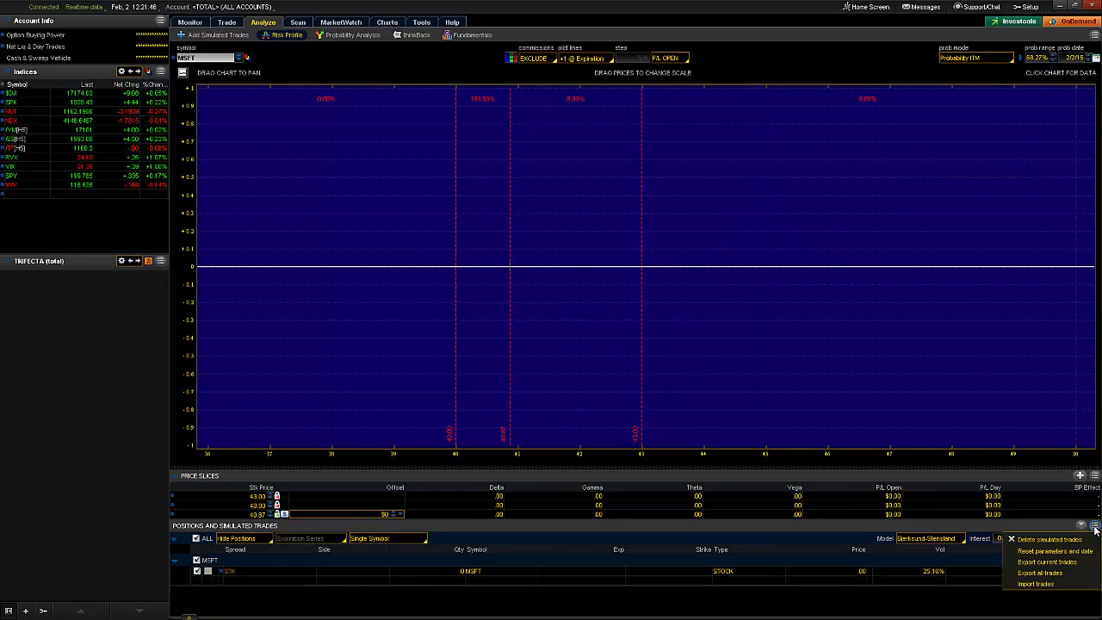
click(1036, 584)
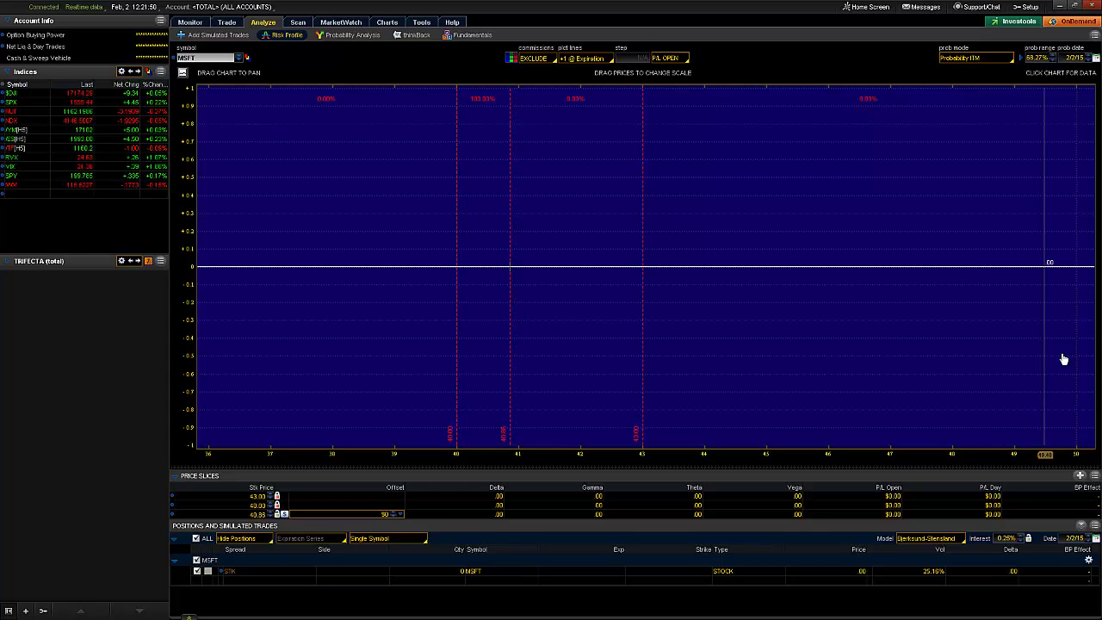
click(238, 57)
click(203, 141)
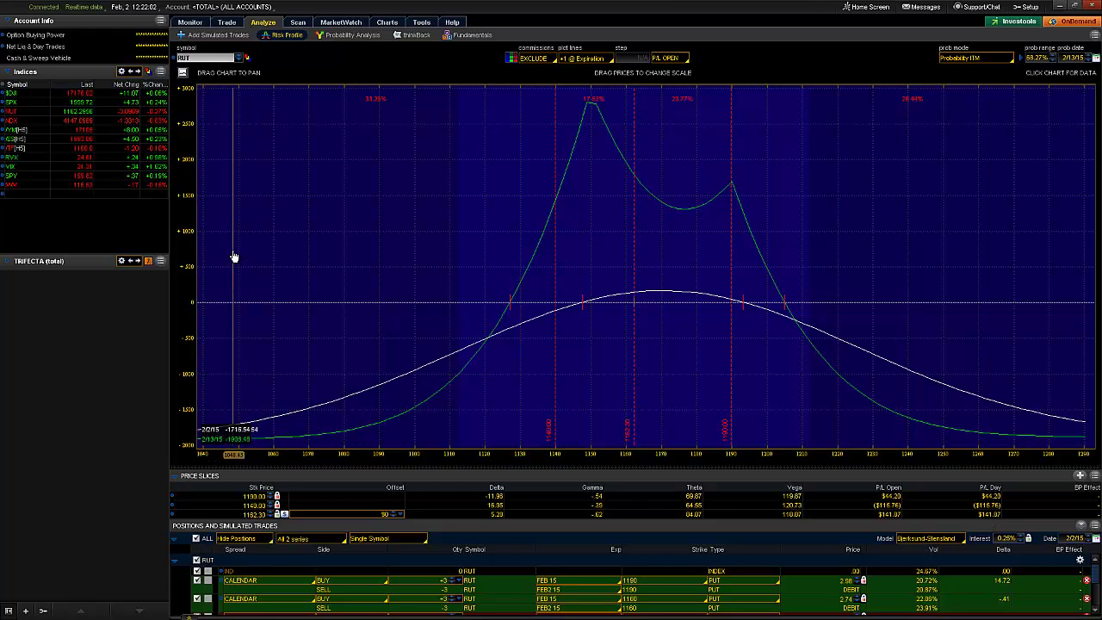
Step: Center the RUT calendars' profit tent and drag the splitter down to make the graph taller
drag(273, 245, 579, 237)
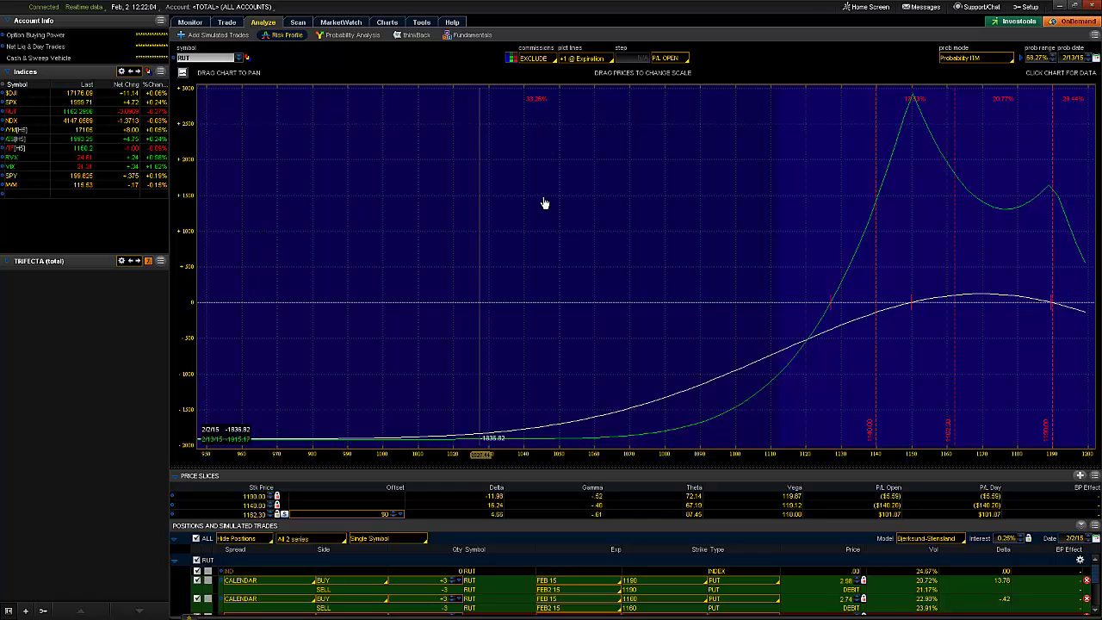
drag(543, 204, 210, 220)
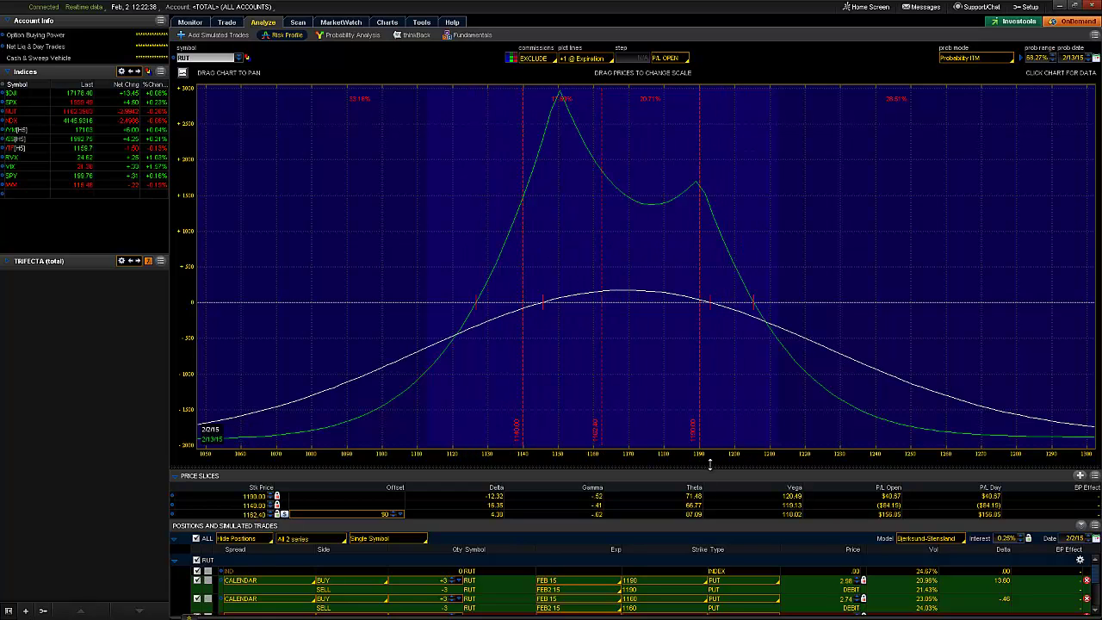
drag(710, 464, 709, 524)
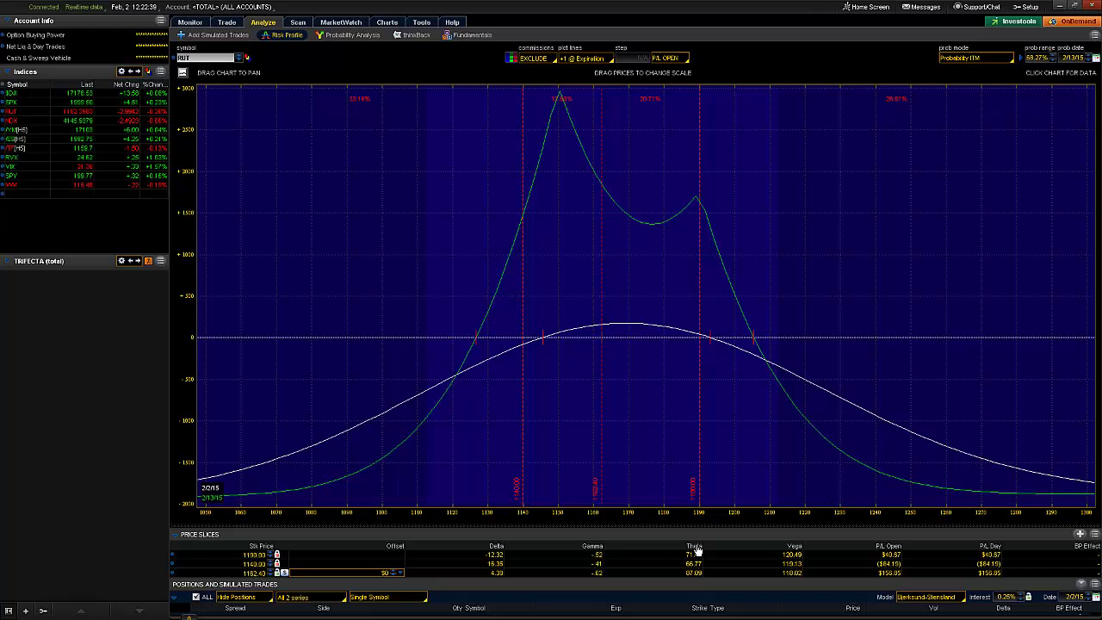
Step: On the Charts tab, load the saved TRIFECTA MSFT APR layout and select the symbol box
click(387, 23)
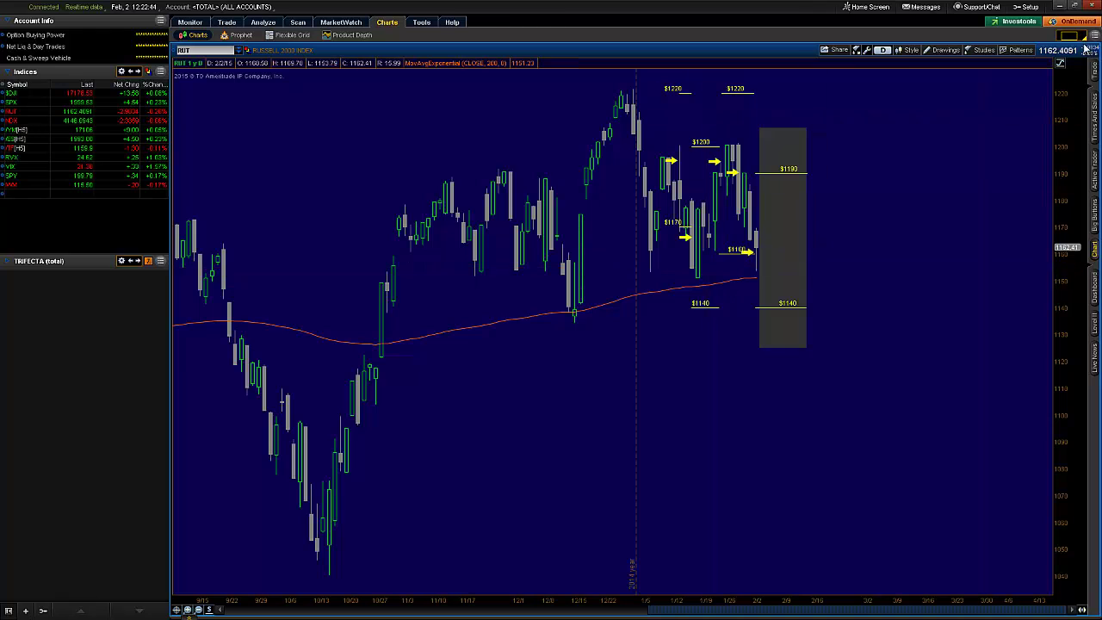
click(1072, 36)
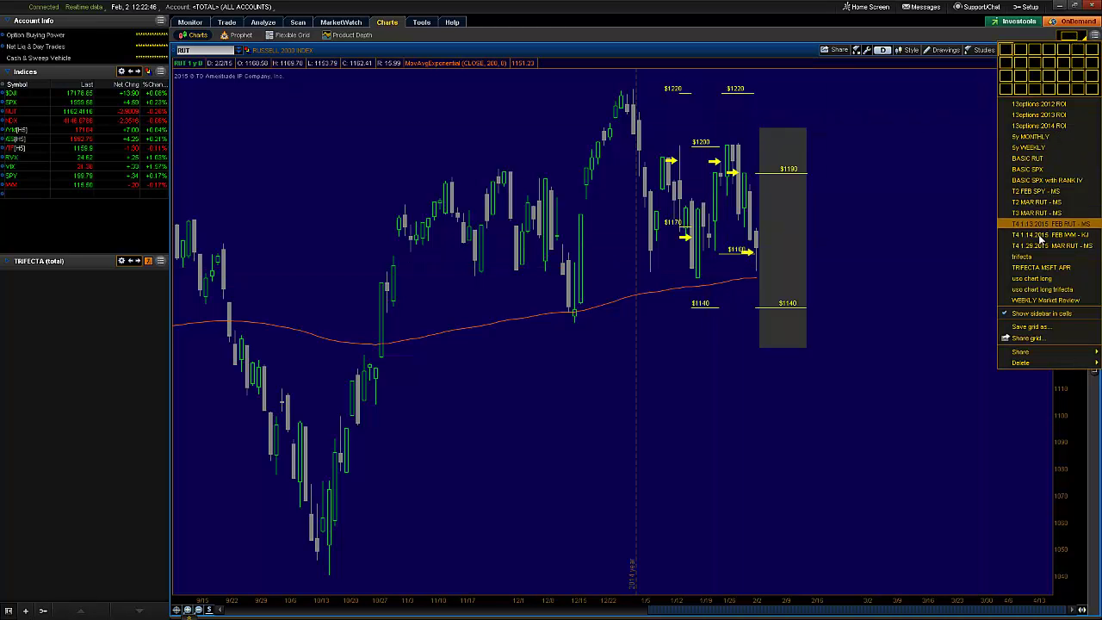
click(1034, 268)
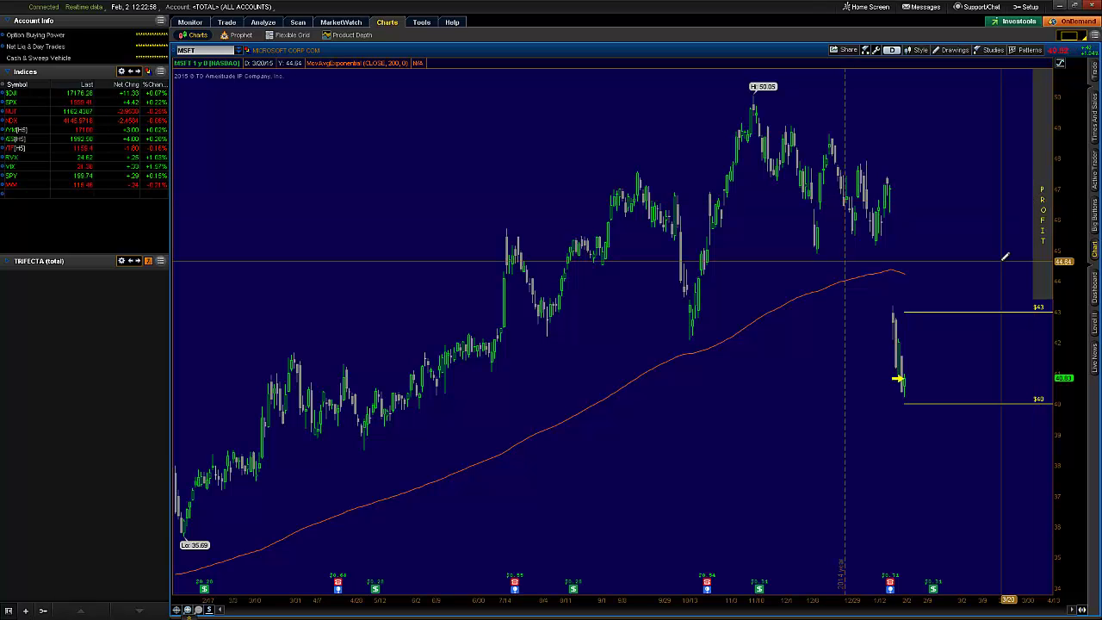
click(198, 50)
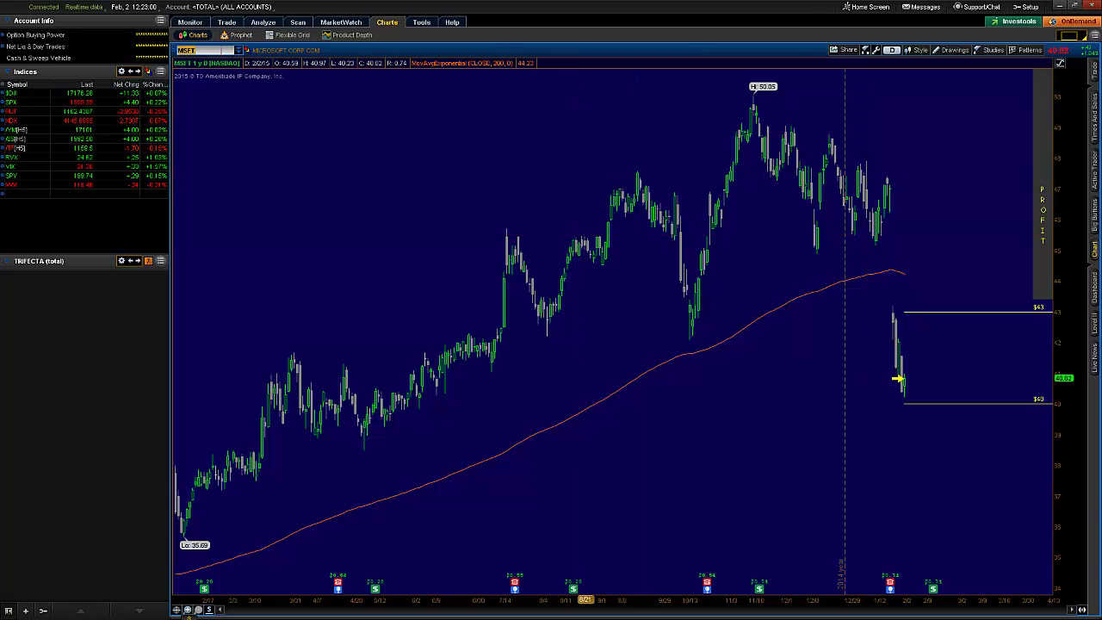
Step: Chart AAPL, GOOG, PCLN and finally BABA in turn from the symbol box
text(AAPL)
key(Return)
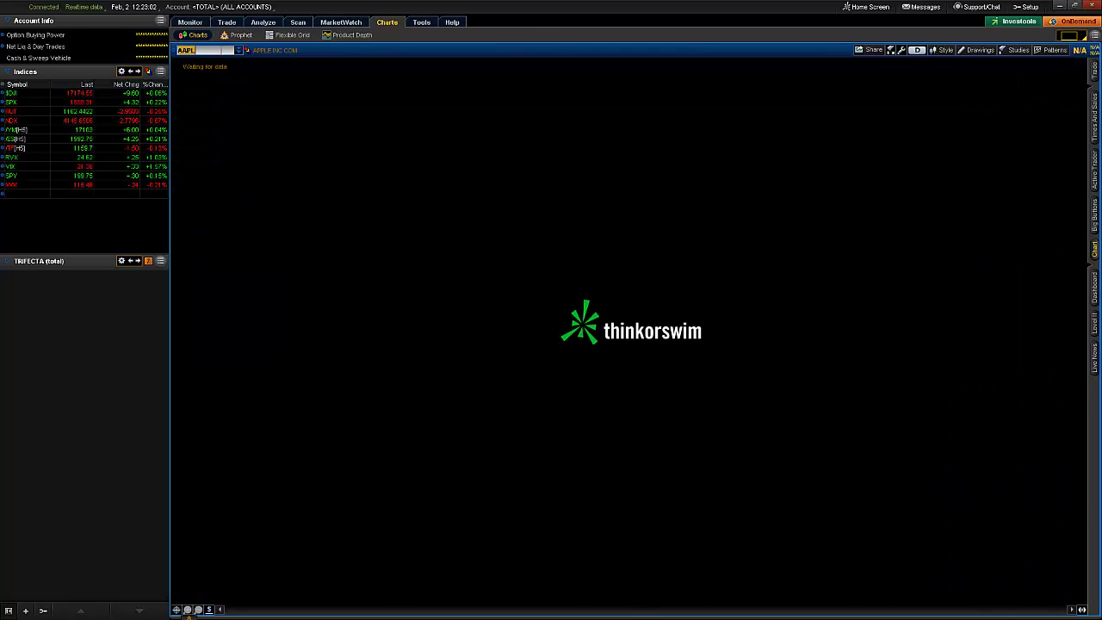
text(GOOG)
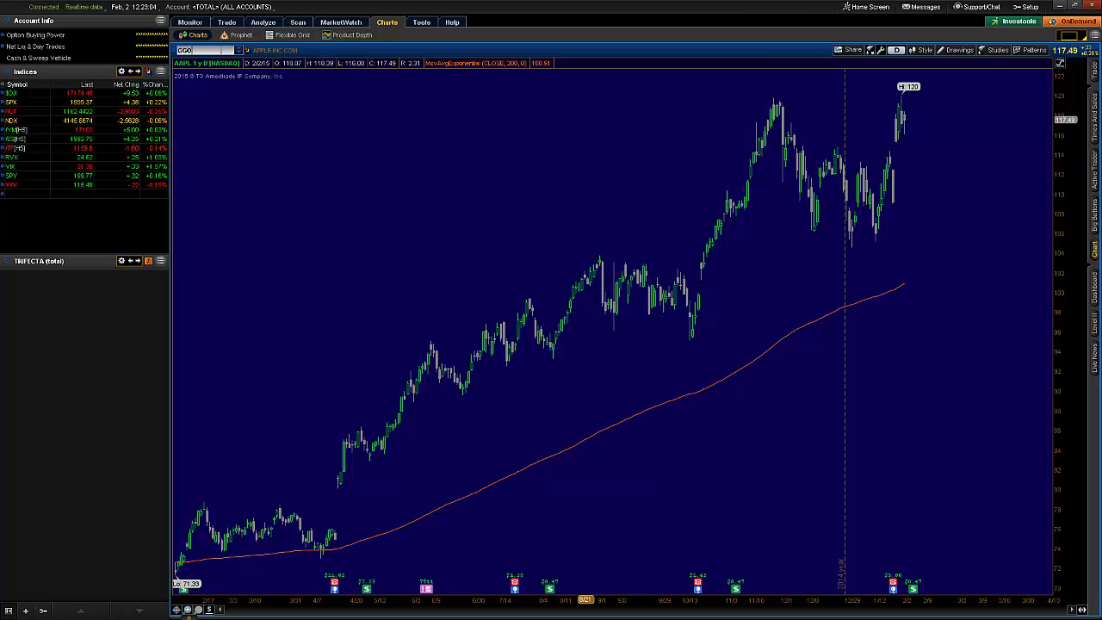
key(Return)
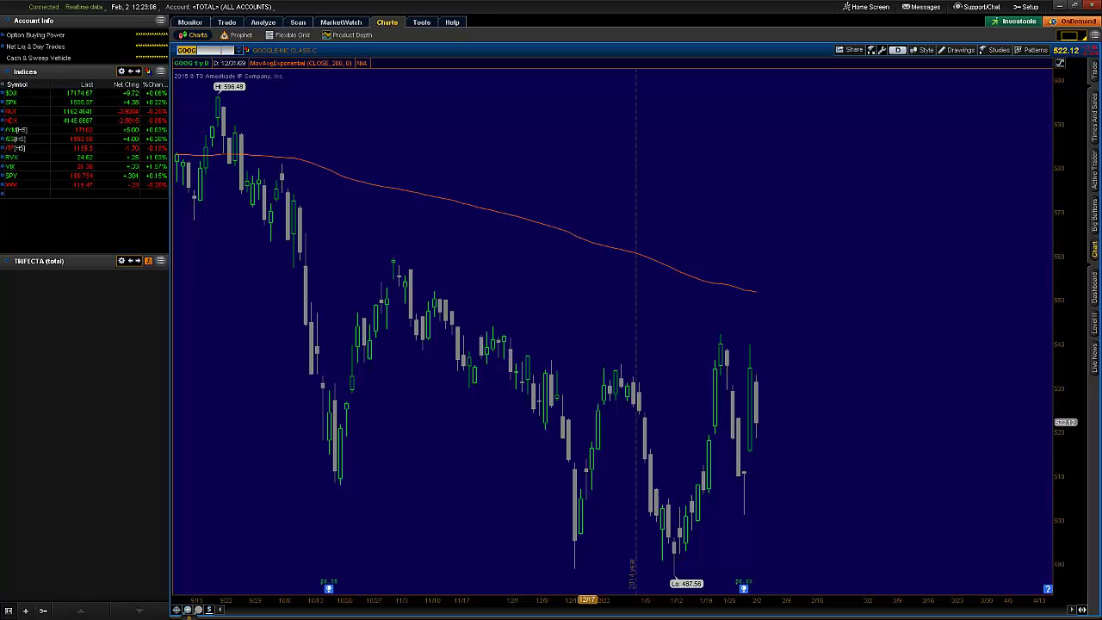
text(F)
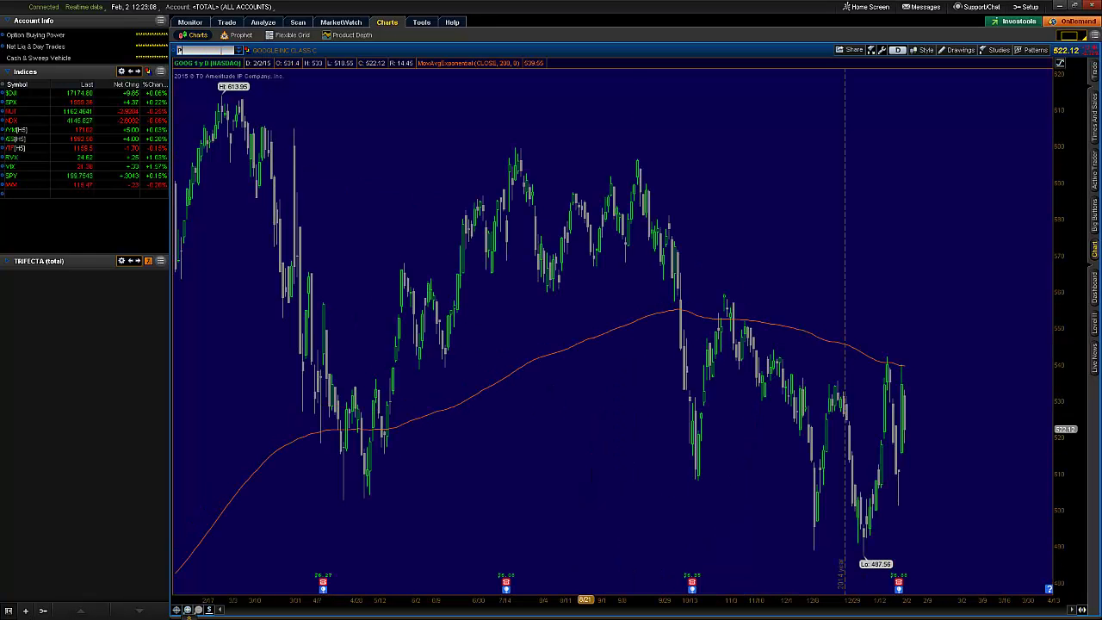
text(CLN)
key(Return)
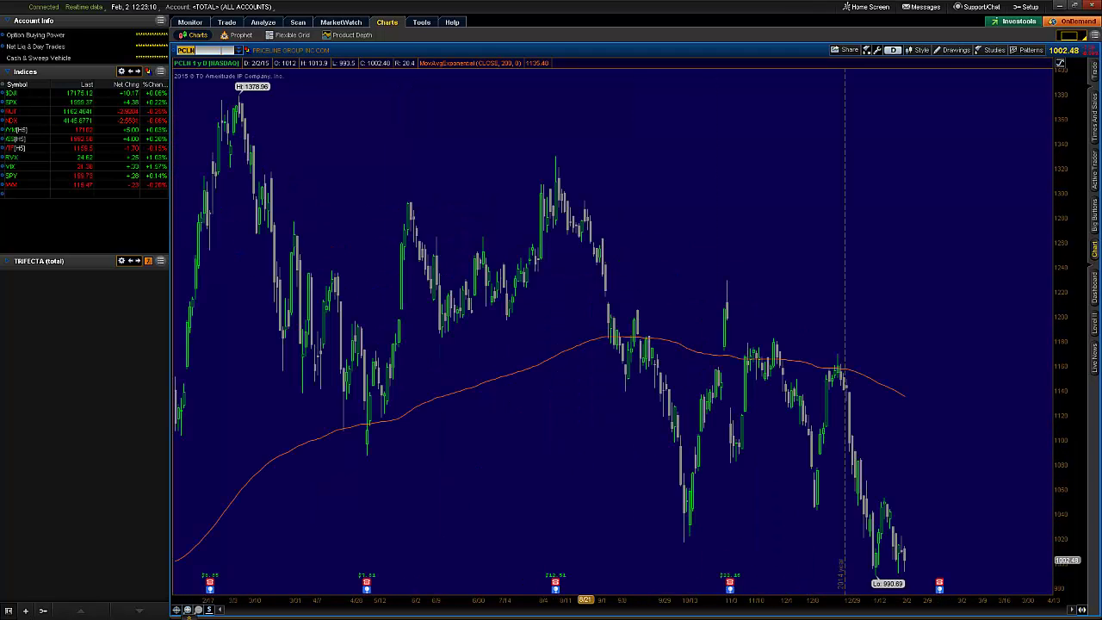
text(BABA)
key(Return)
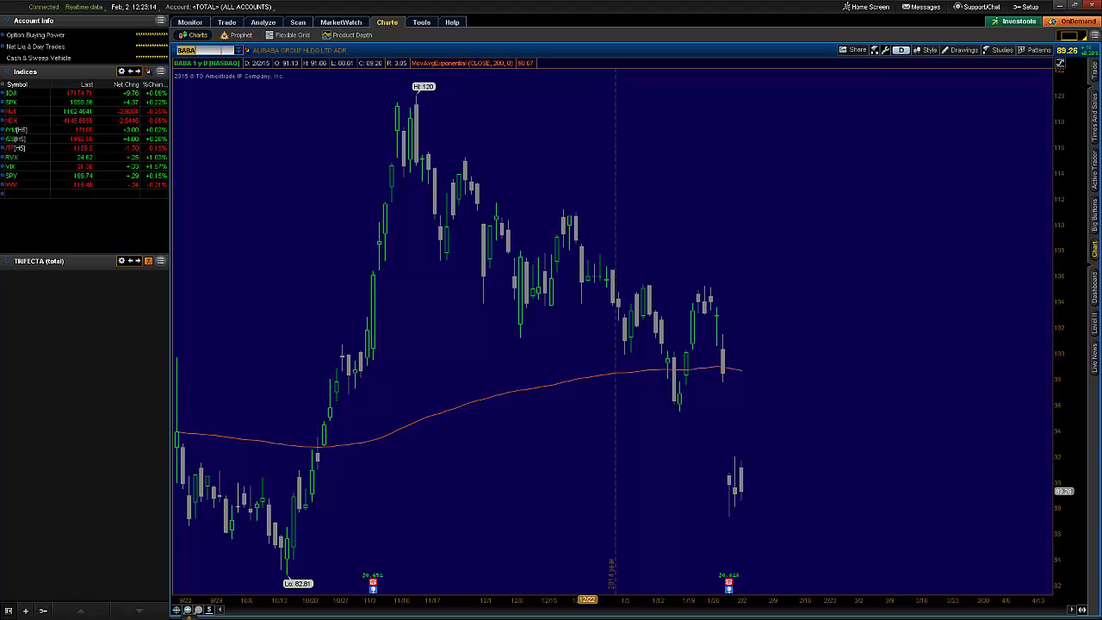